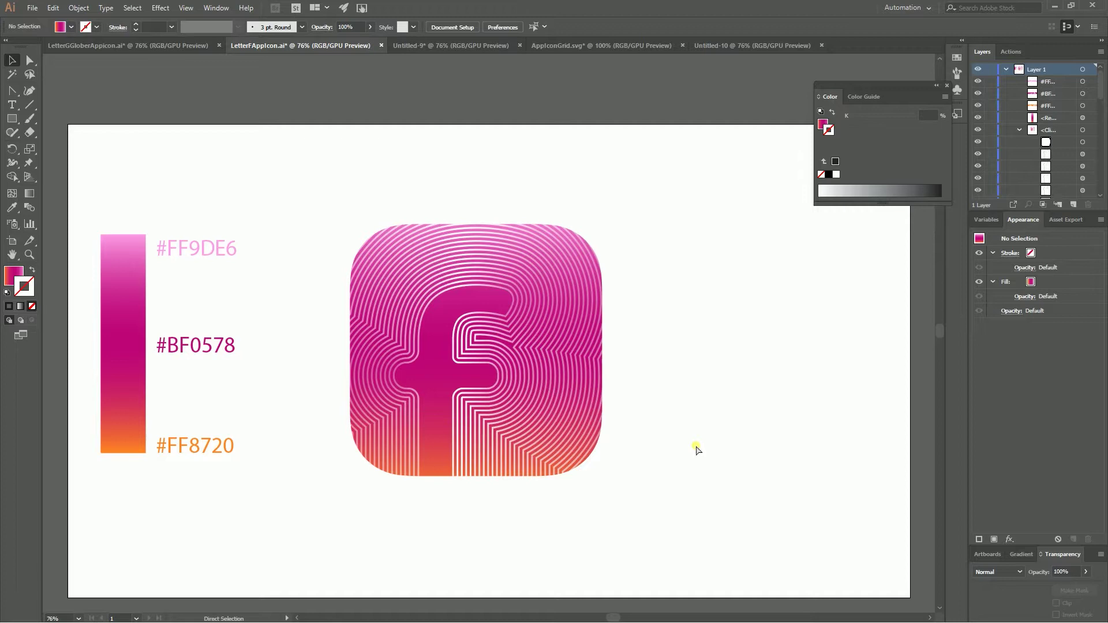
Step: Create a new document from the Web-Large preset at 1920 × 1080 px
key(ctrl+n)
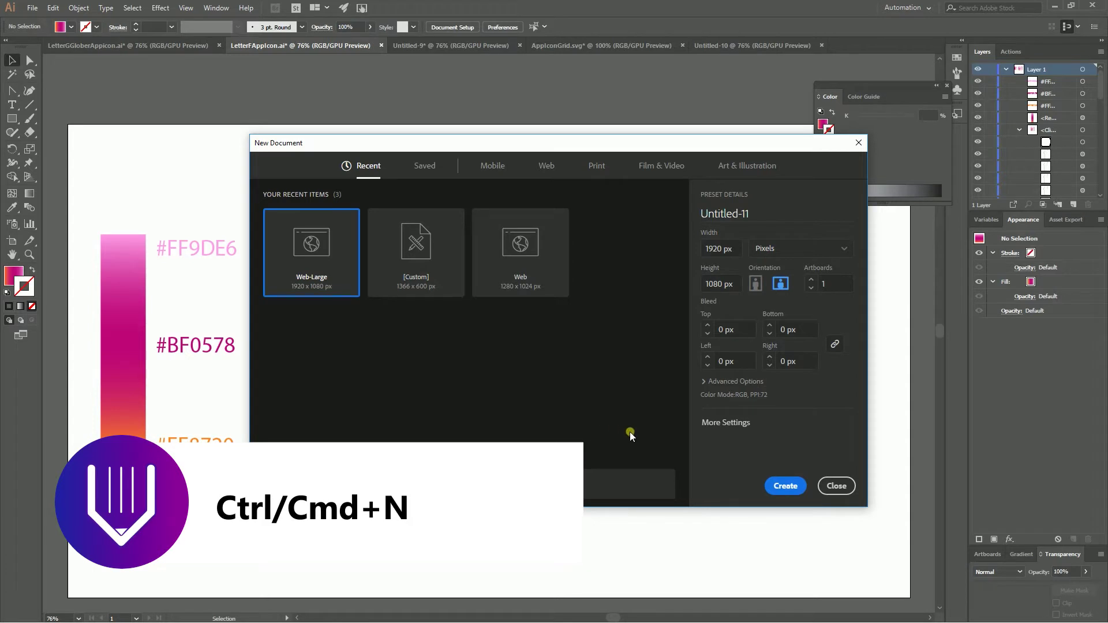
click(786, 486)
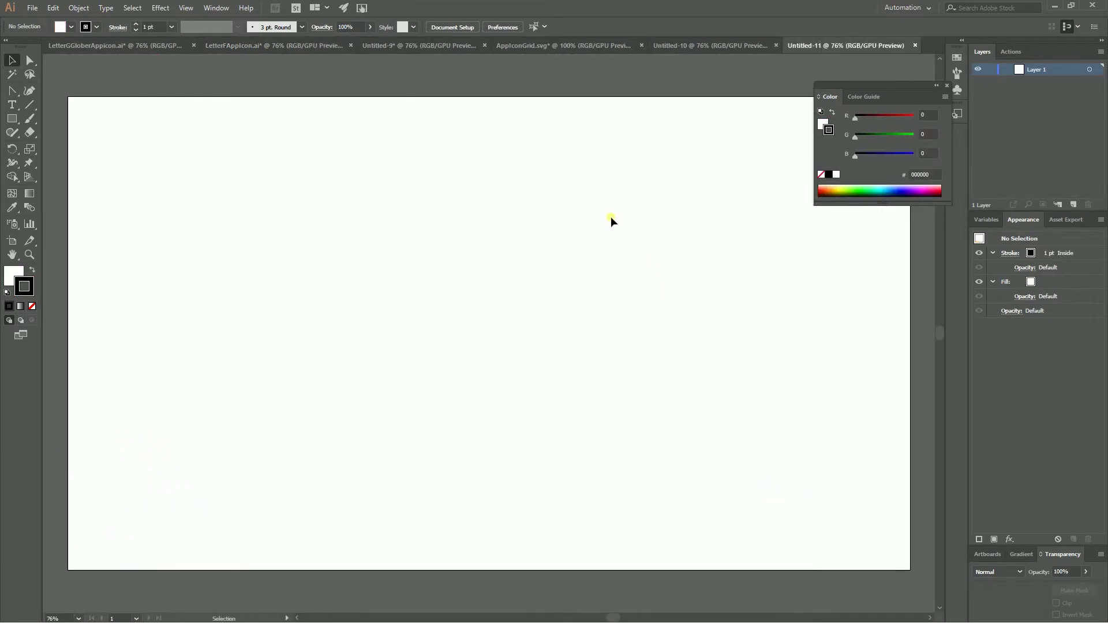
Step: Switch to the Untitled-9 document and move the app icon grid slightly to the right
click(420, 44)
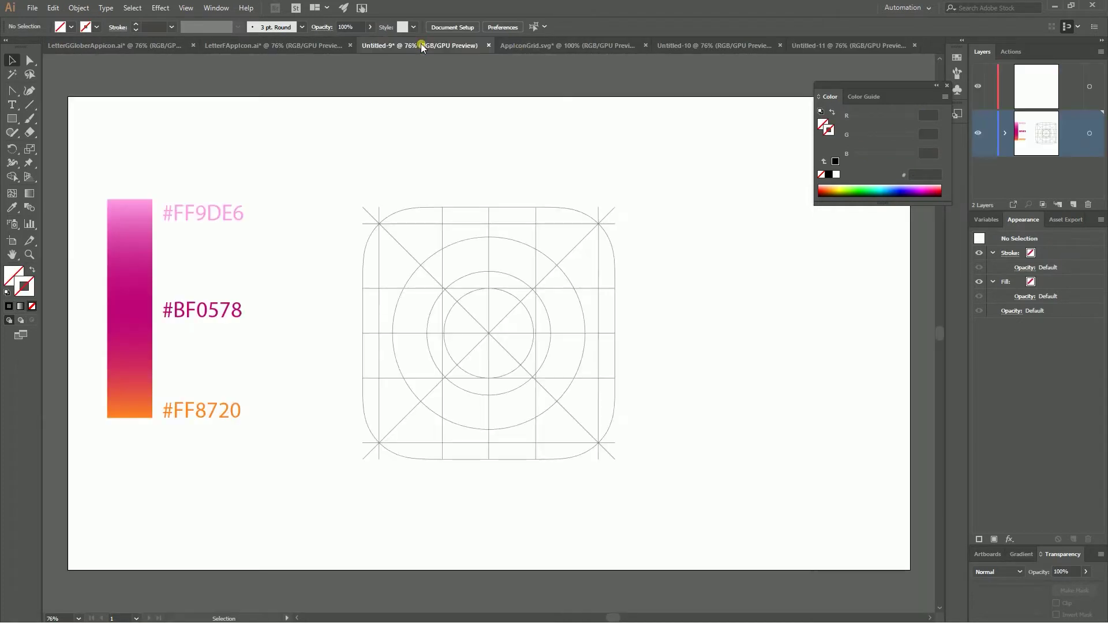
click(434, 208)
drag(435, 208, 456, 208)
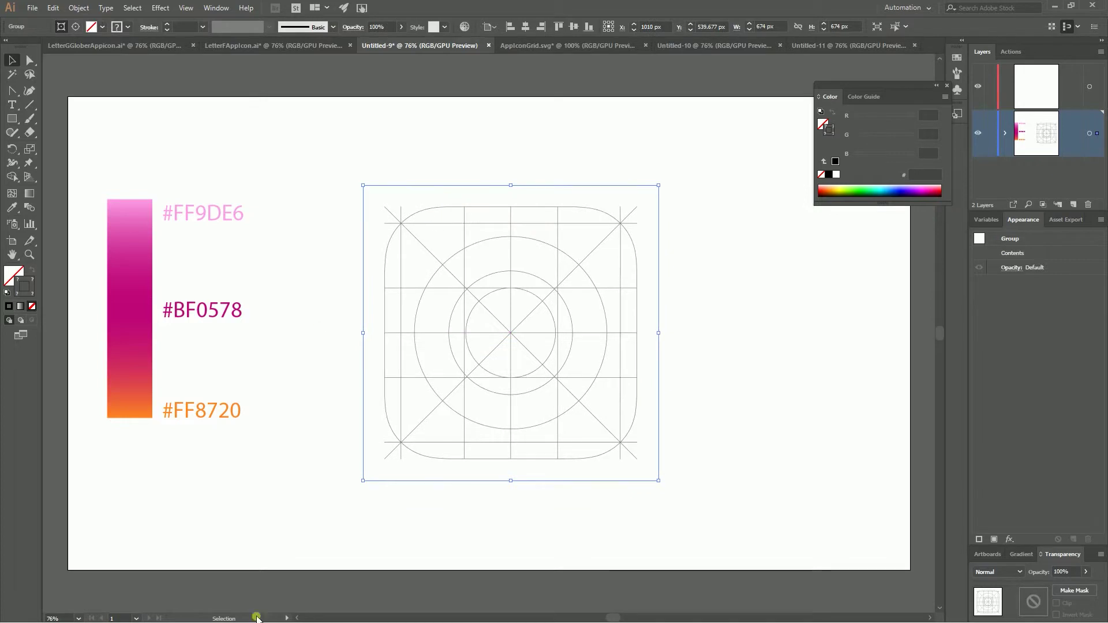
Step: Switch to Firefox to look at the iOS app icon vector grid download page, and return to Illustrator
key(super)
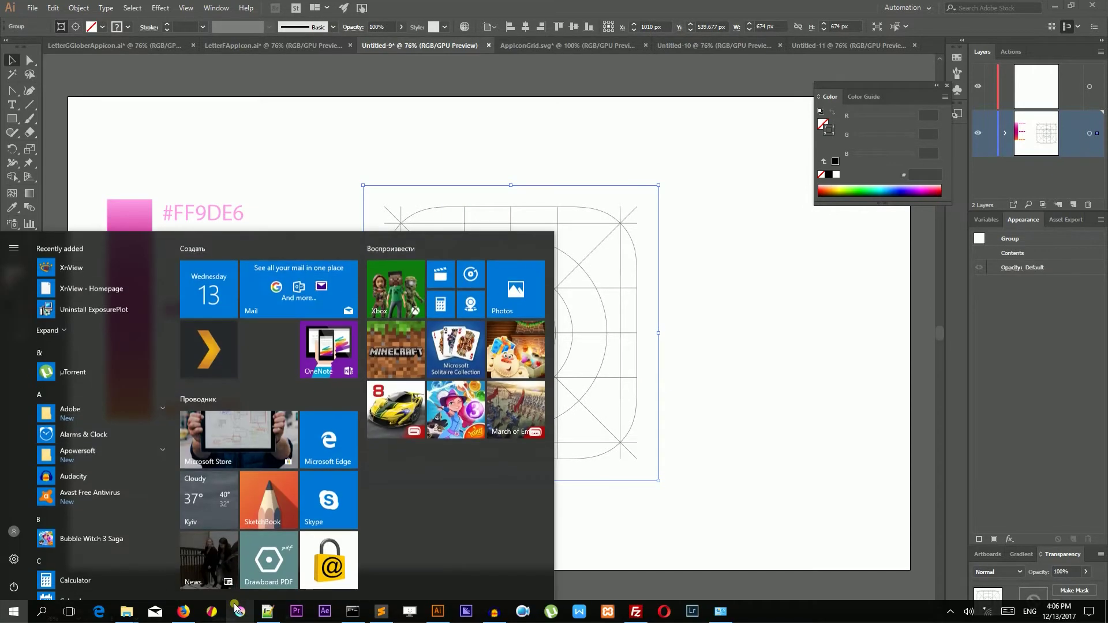
click(242, 613)
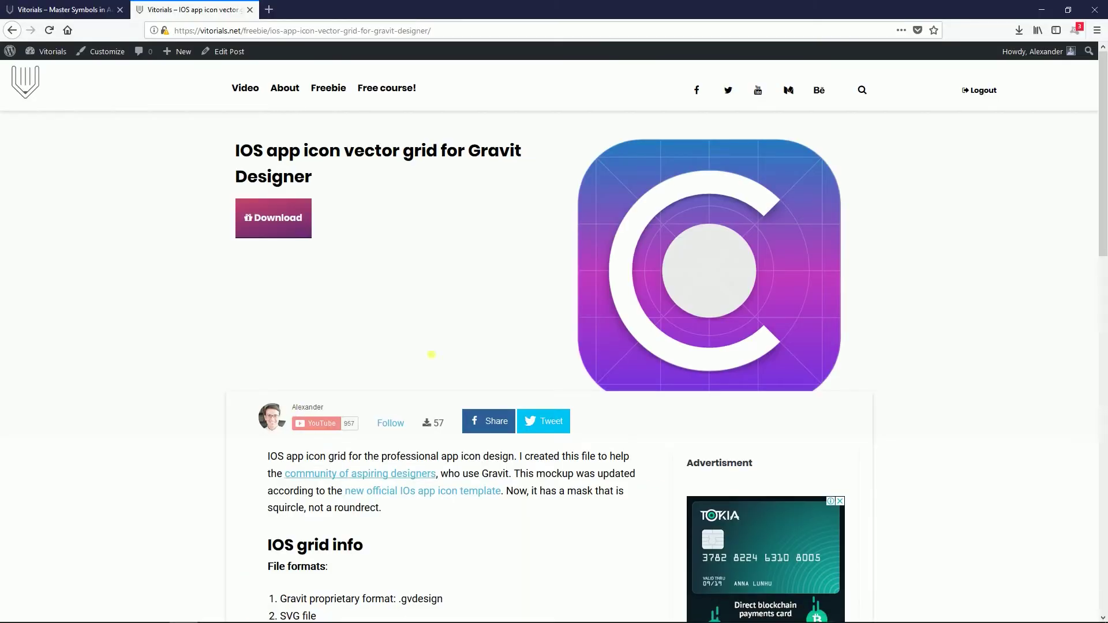
click(1034, 12)
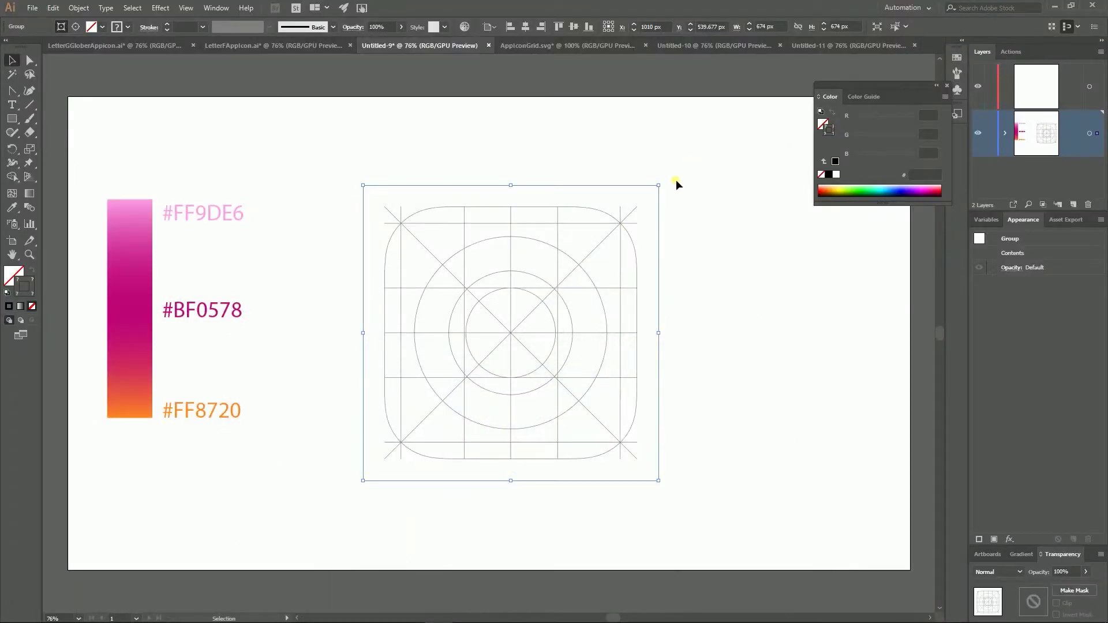
click(1005, 133)
scroll(1004, 144, down, 3)
scroll(1004, 143, up, 3)
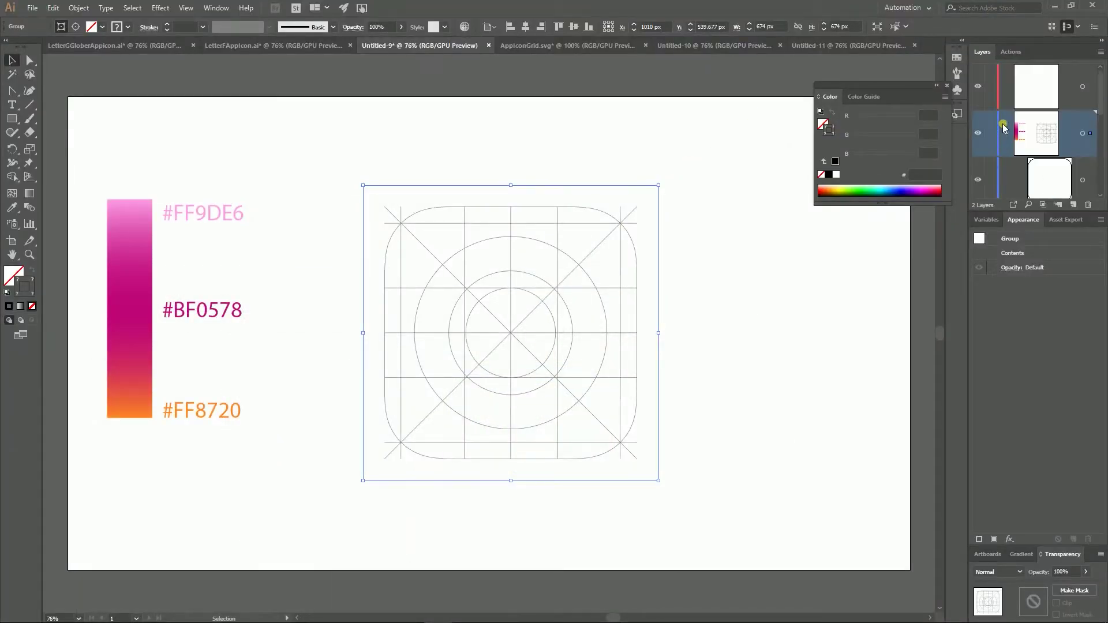
click(1005, 133)
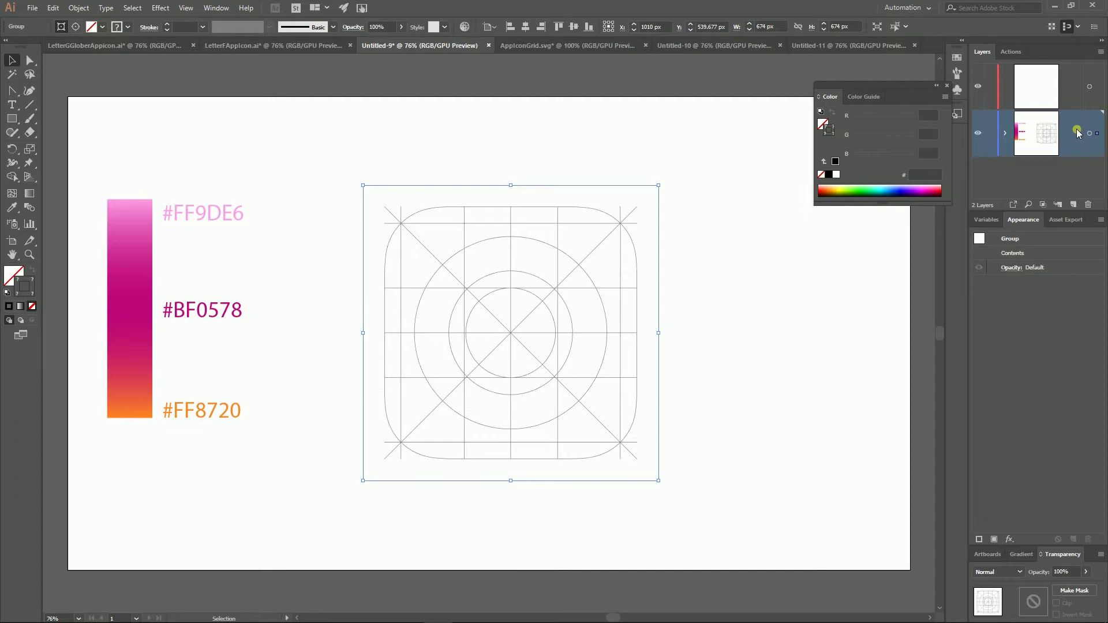
Step: Add a point text object with the lowercase letter "g" between the colour codes and the icon grid
click(11, 107)
click(314, 290)
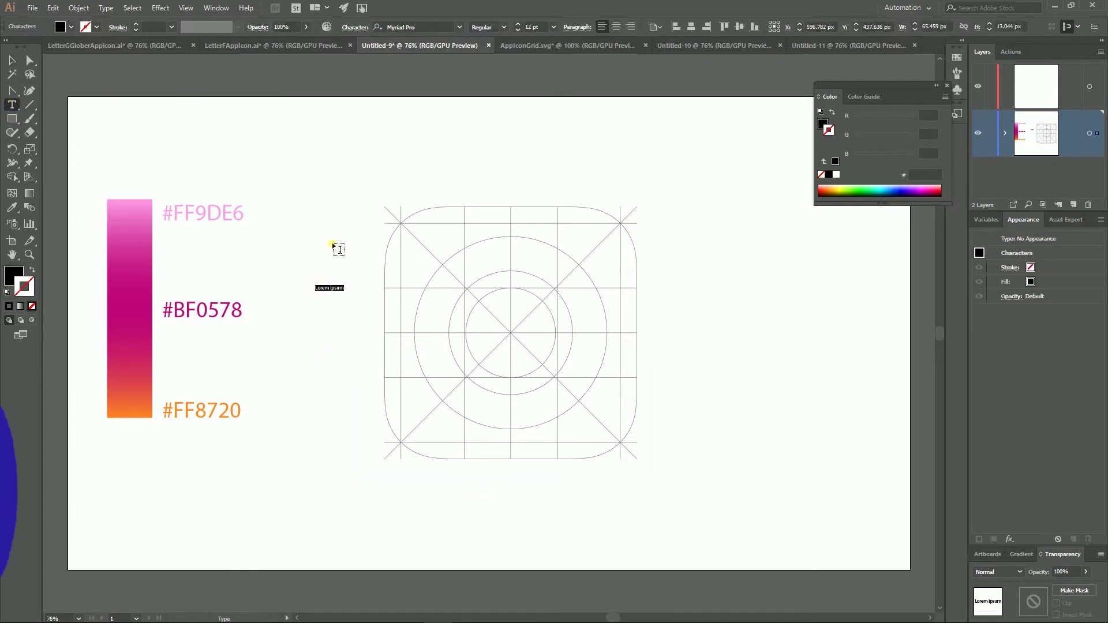
text(g)
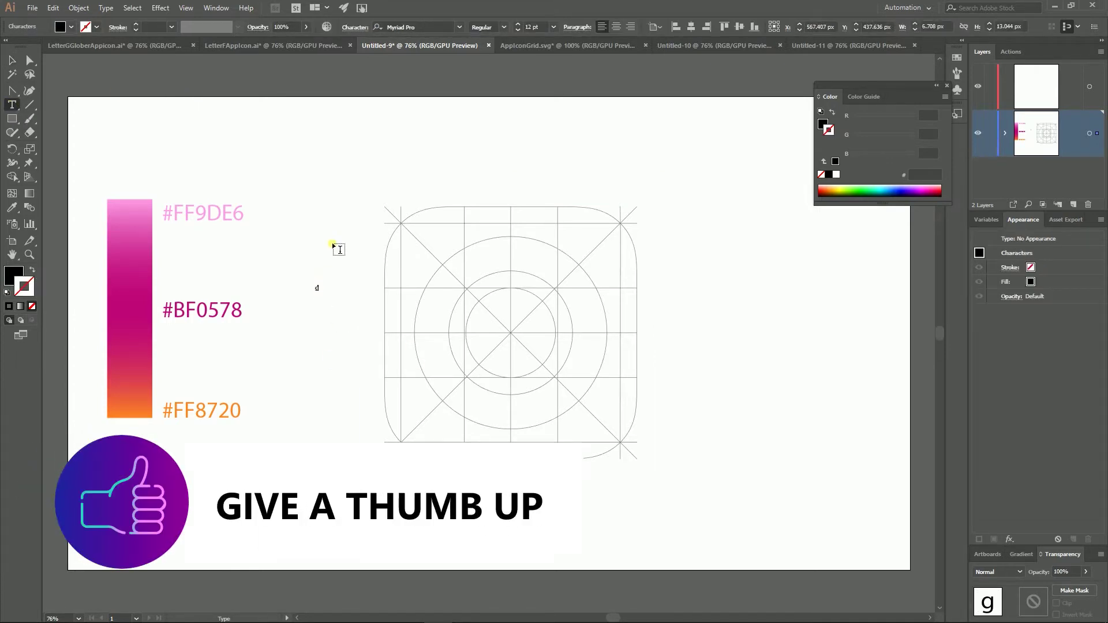
click(11, 60)
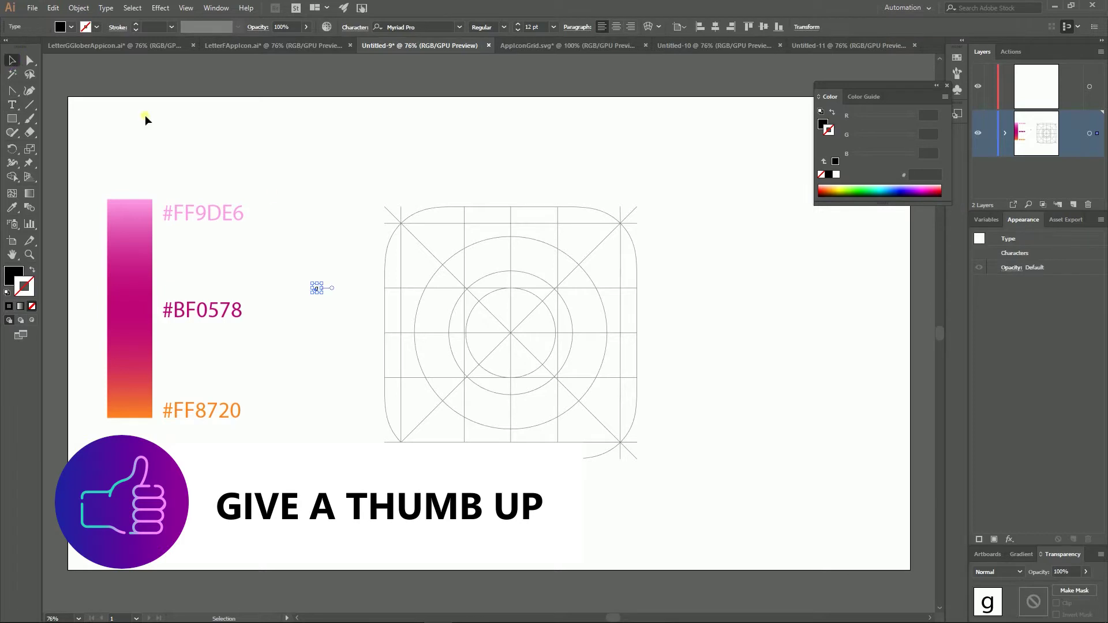
Step: Scale the letter g up to about 671 pt and position it over the middle of the icon grid
drag(325, 283, 375, 174)
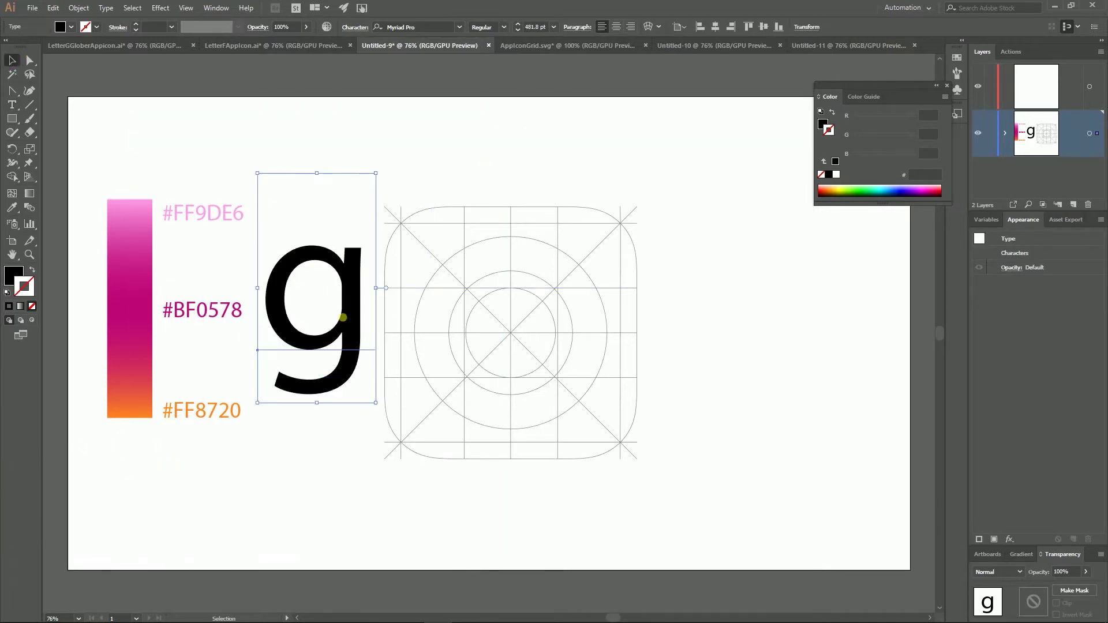
drag(344, 308, 528, 377)
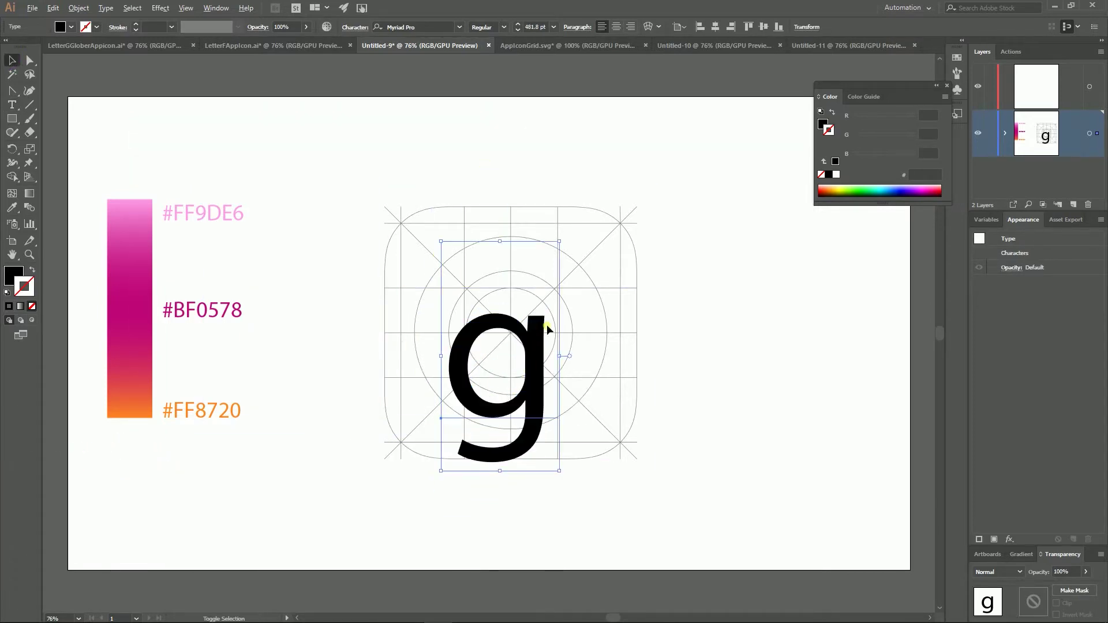
drag(559, 241, 582, 197)
drag(537, 356, 545, 340)
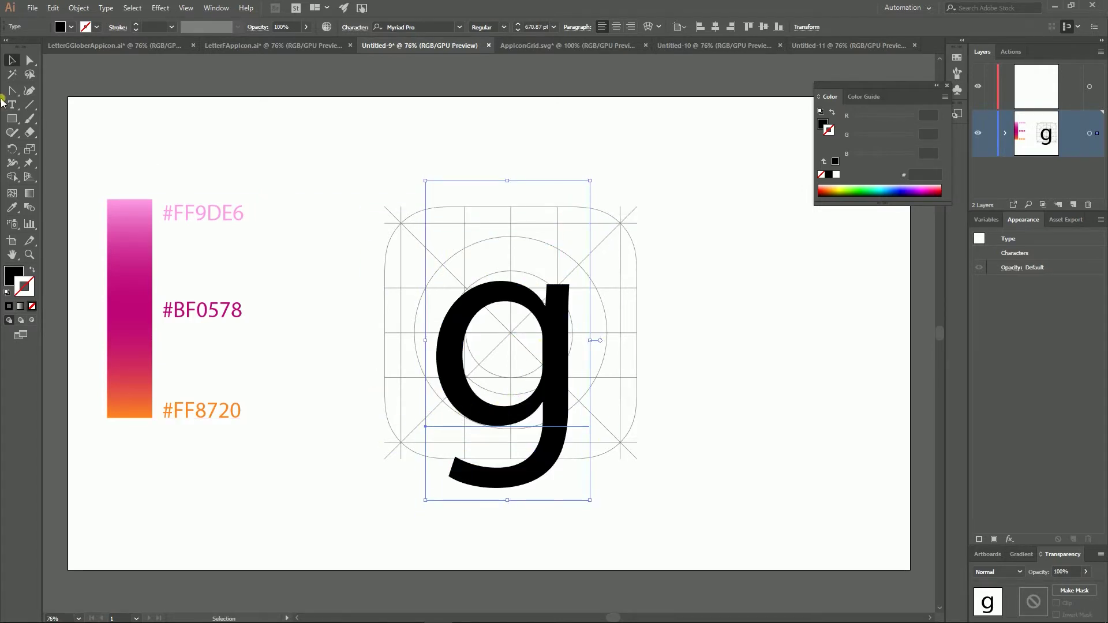
Step: Place a horizontal ruler guide at the bottom of the grid's largest circle and align the g's baseline to it
key(ctrl+shift+a)
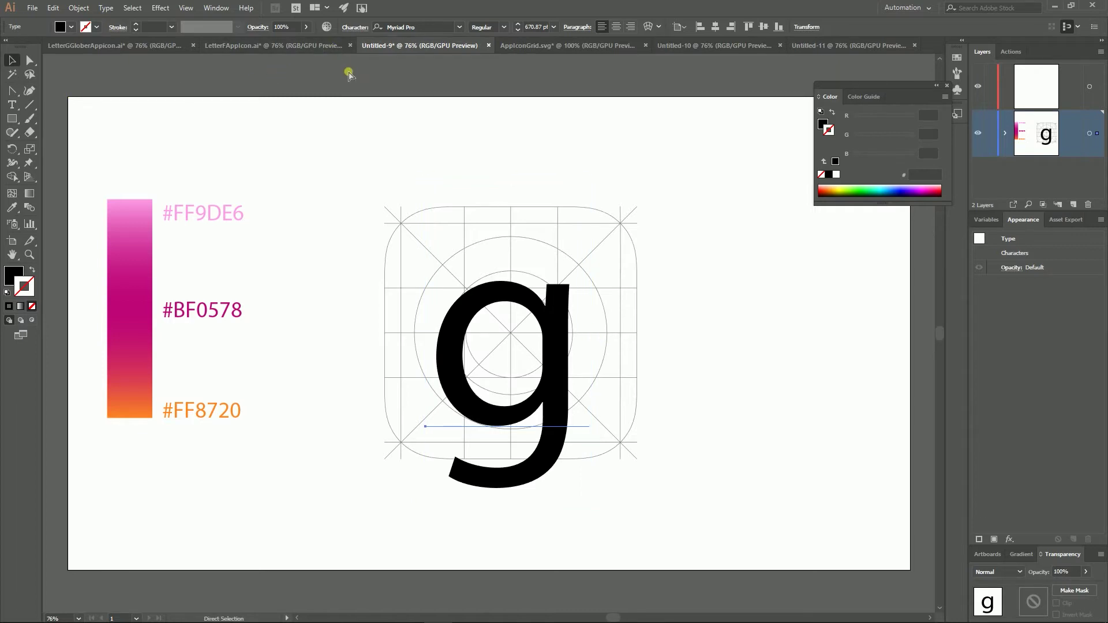
key(ctrl+r)
drag(358, 57, 407, 429)
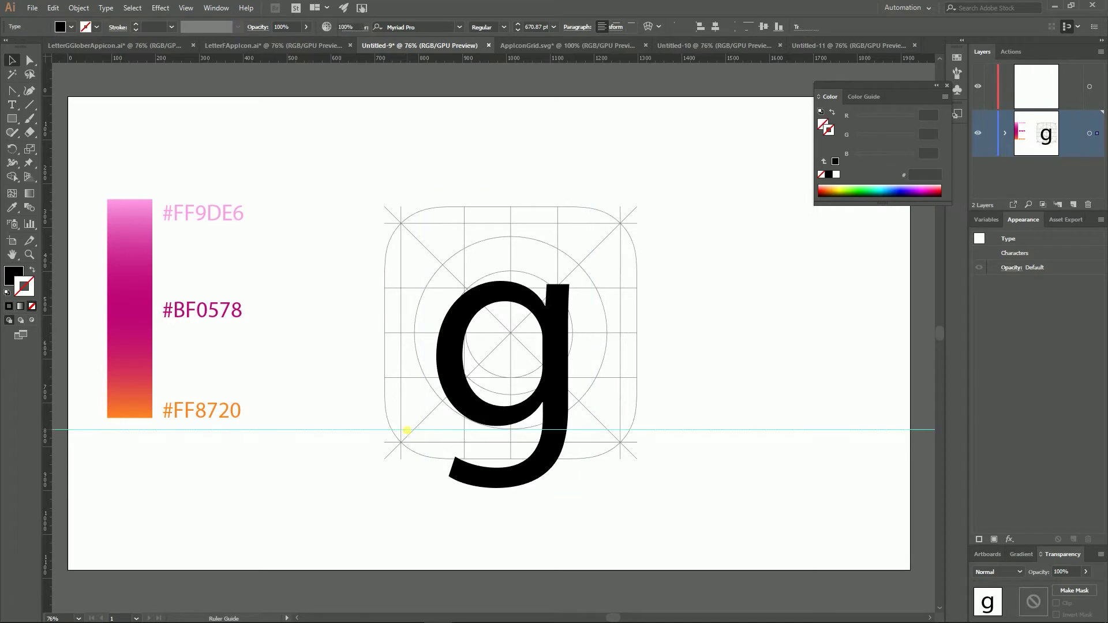
click(548, 385)
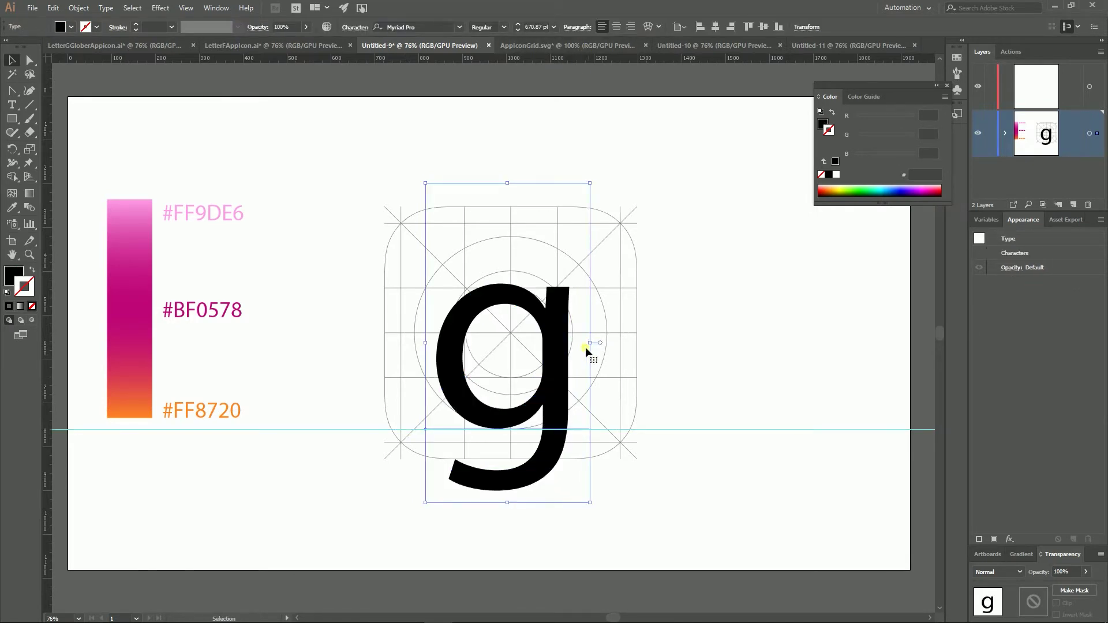
Step: Set the letter g's font to Glober SemiBold Free
click(430, 27)
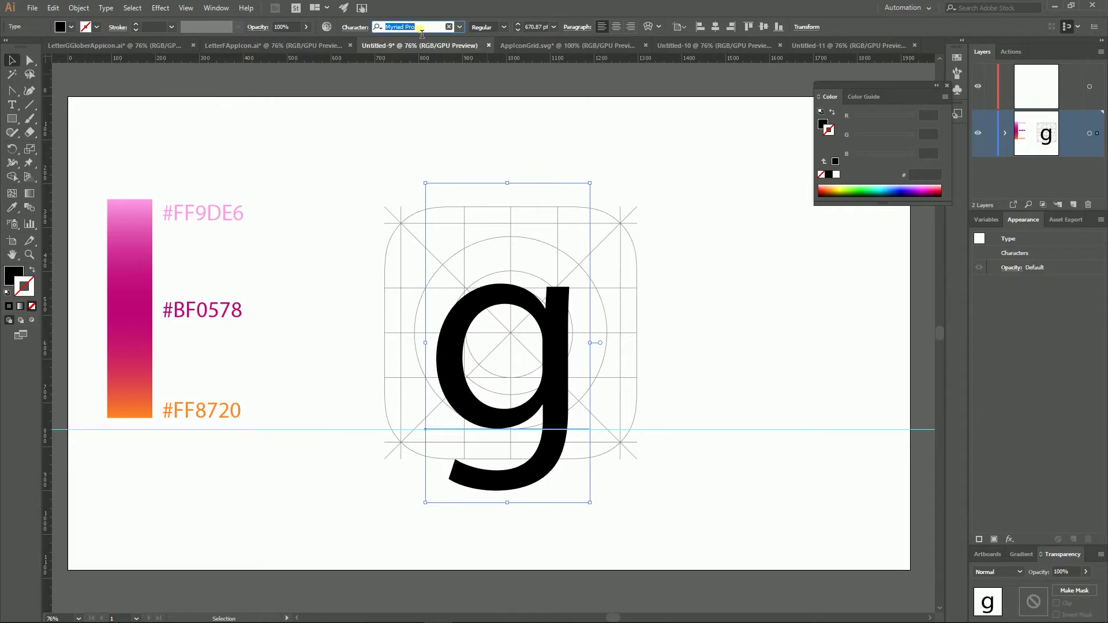
key(BackSpace)
text(glober)
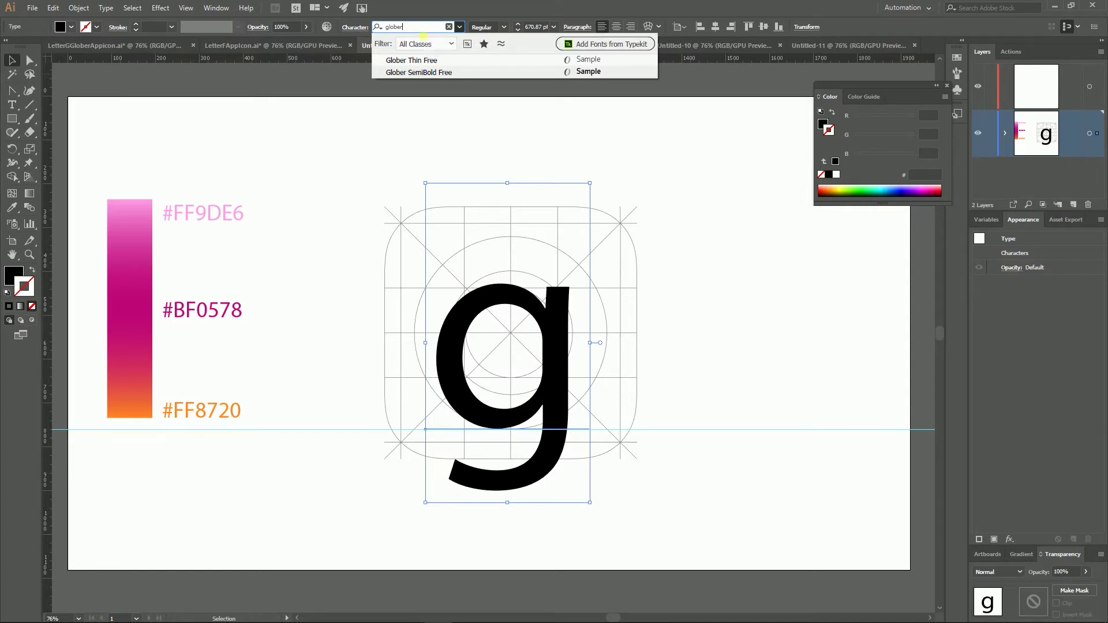
click(410, 72)
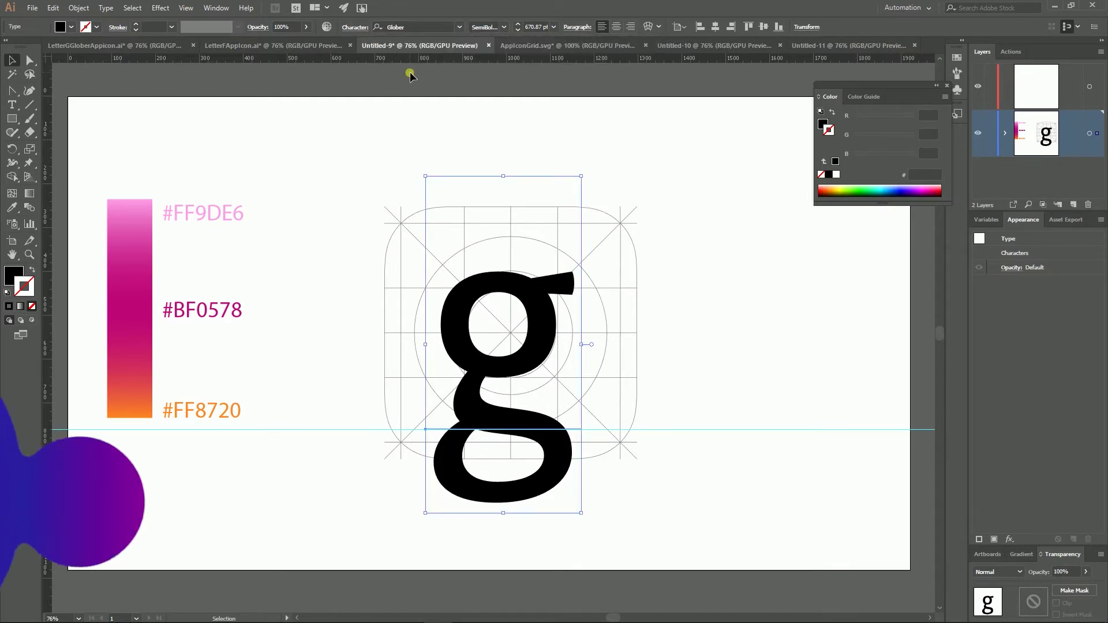
Step: Convert the letter g to outlines and swap its fill and stroke to give a black outline without fill
key(ctrl+shift+o)
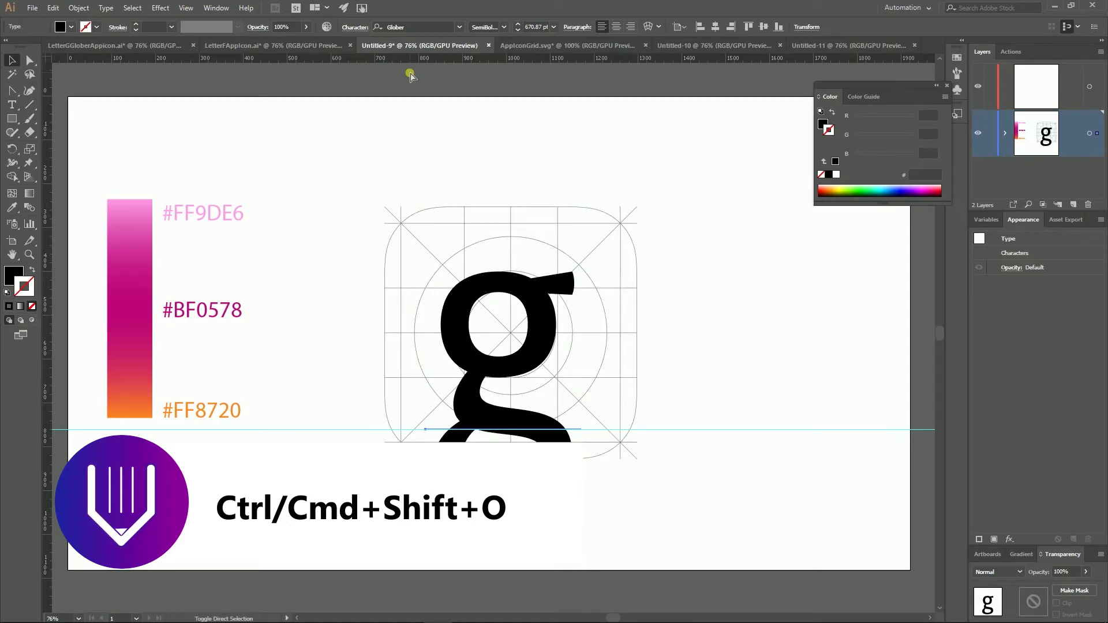
click(106, 8)
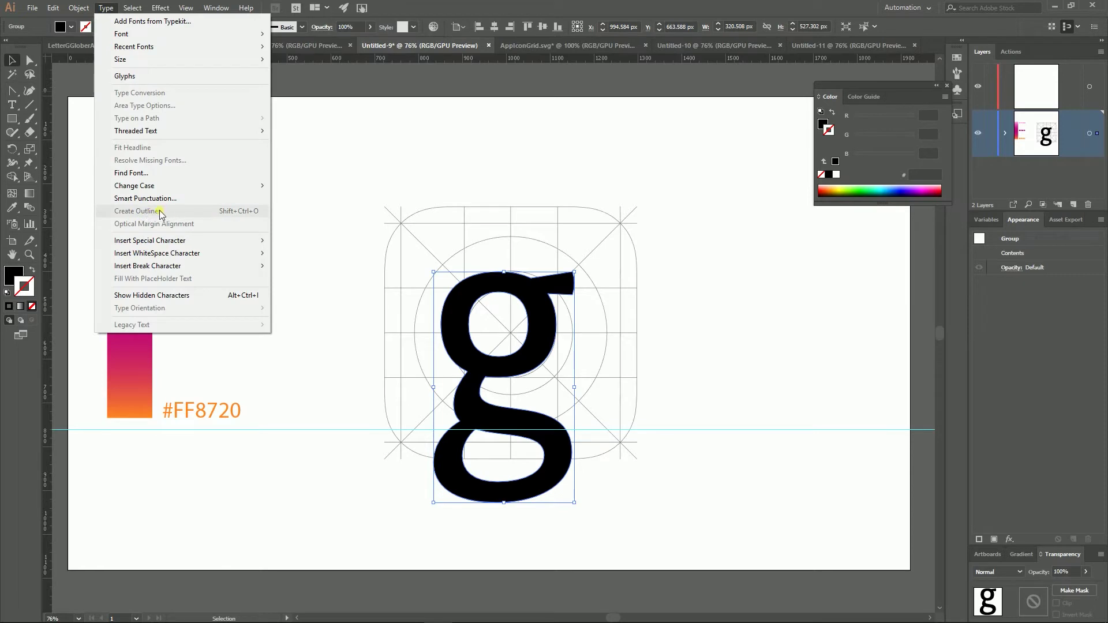
click(365, 179)
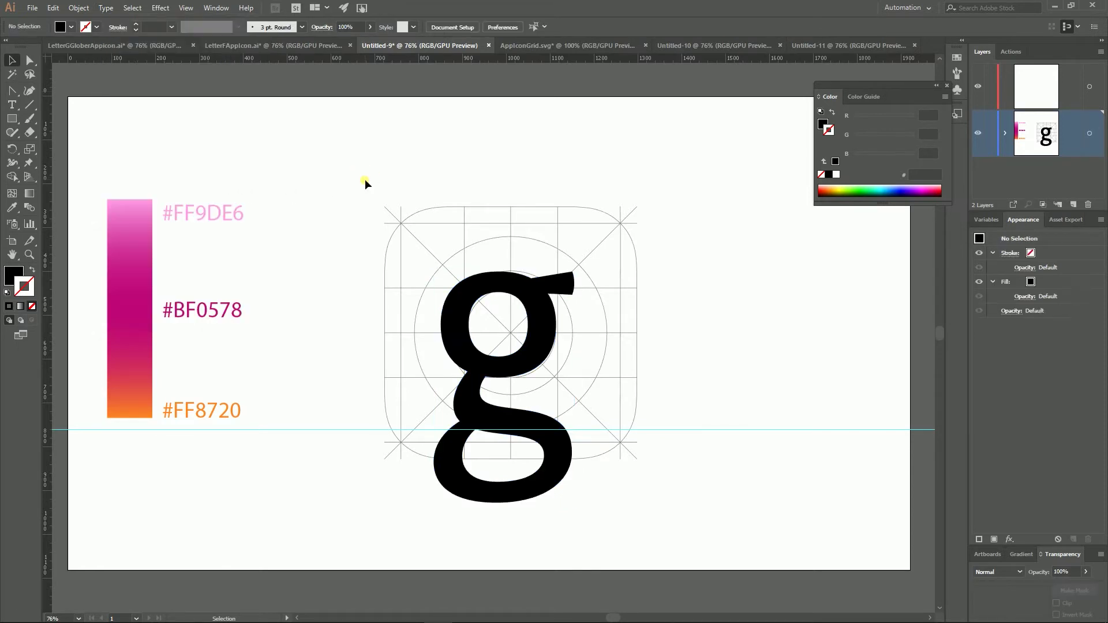
click(530, 291)
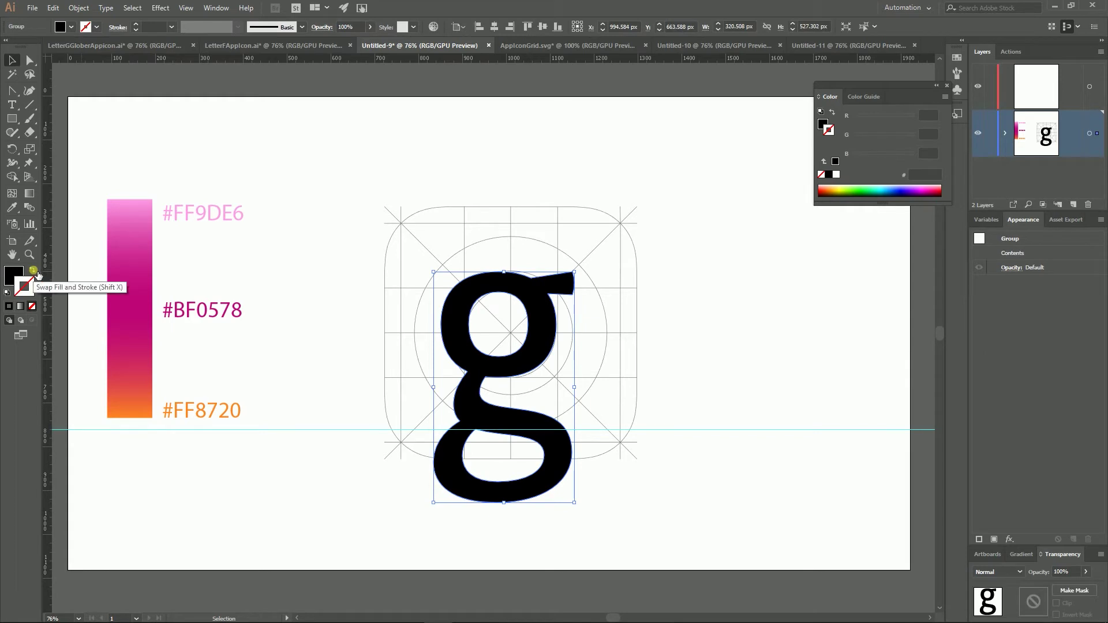
click(34, 271)
Step: Round both end corners of the g's ear with a live corner radius of about 19 px
click(29, 62)
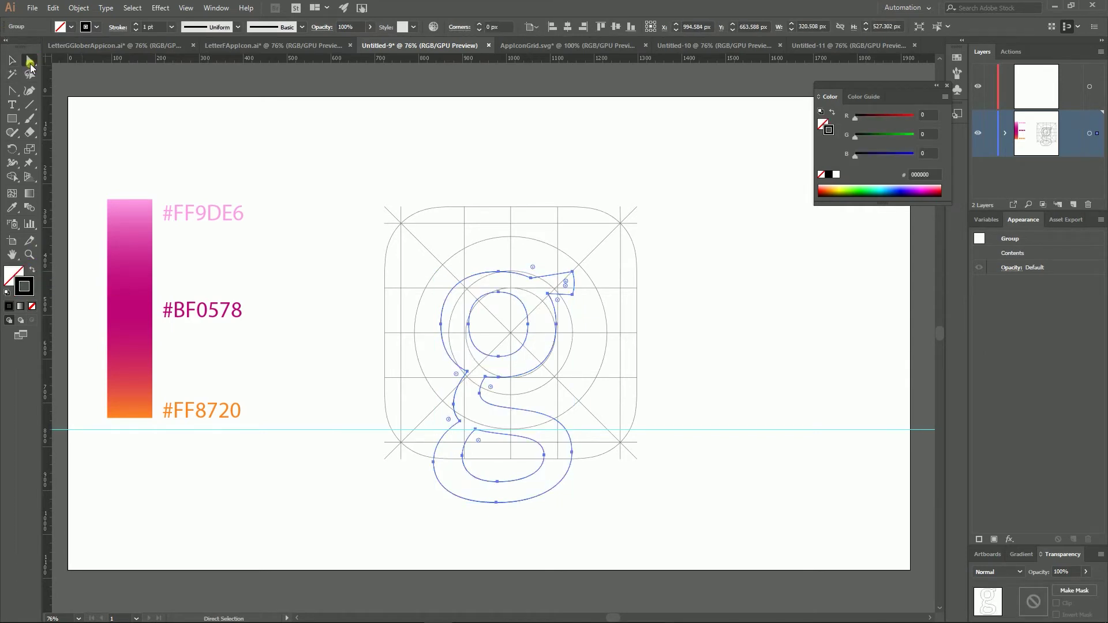
key(ctrl)
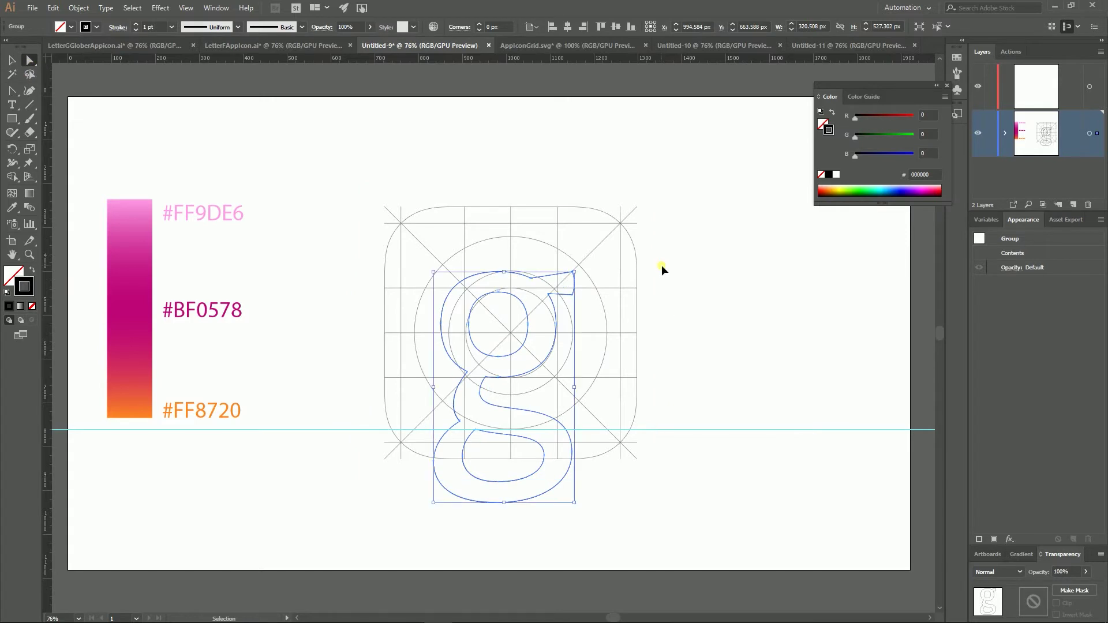
key(ctrl+plus)
key(ctrl+plus)
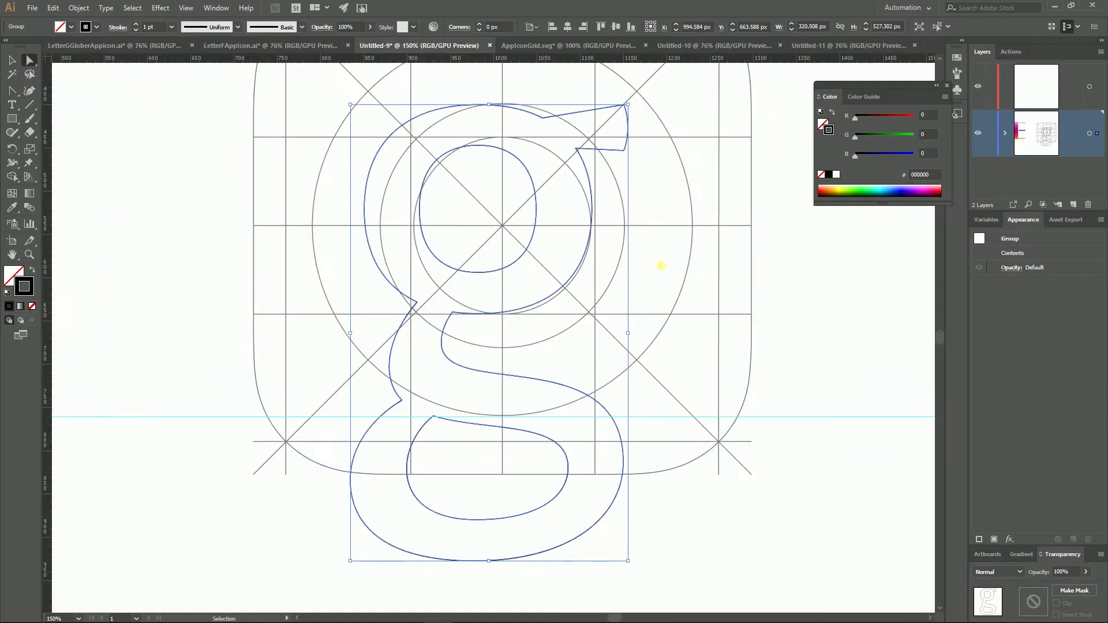
scroll(635, 257, up, 2)
click(623, 133)
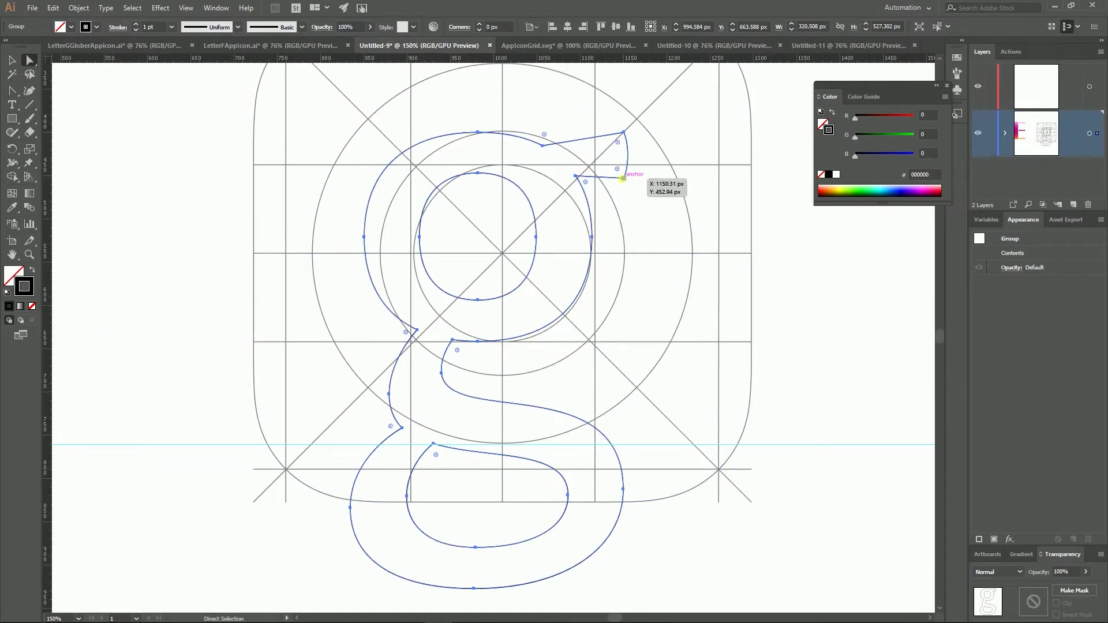
shift+click(623, 133)
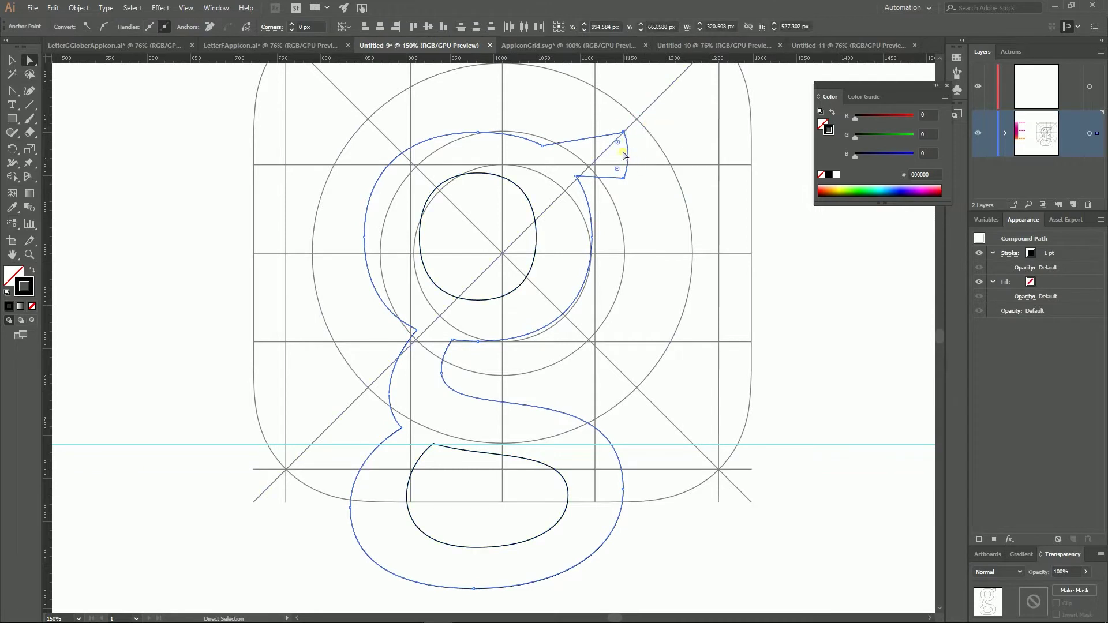
drag(619, 144, 611, 154)
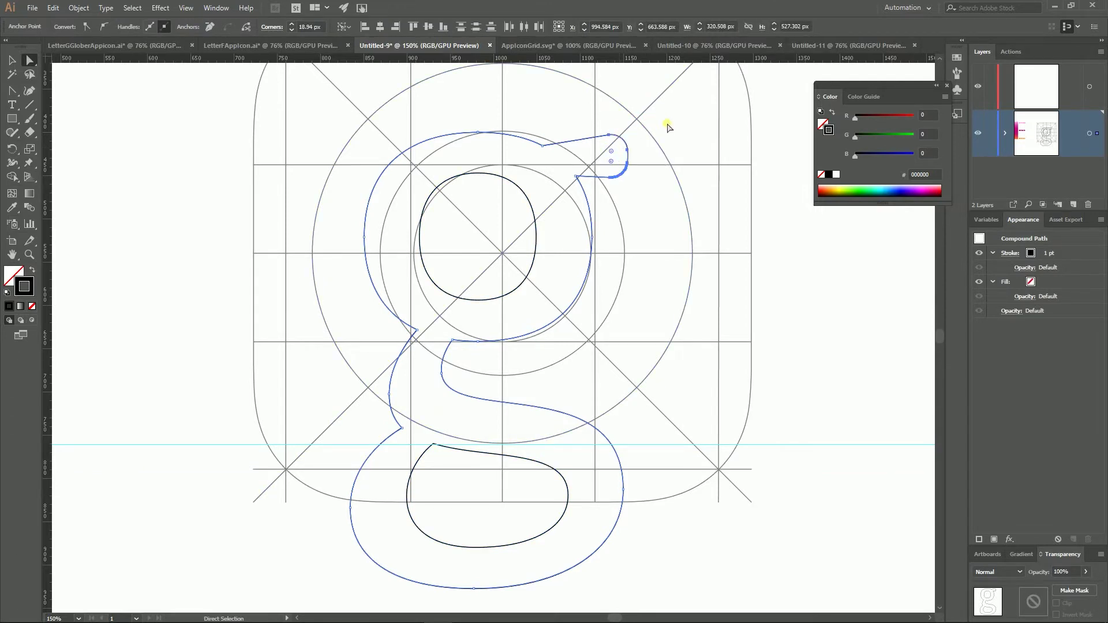
Step: Round the inner corner where the underside of the ear meets the g's upper bowl to about 9.3 px
click(576, 176)
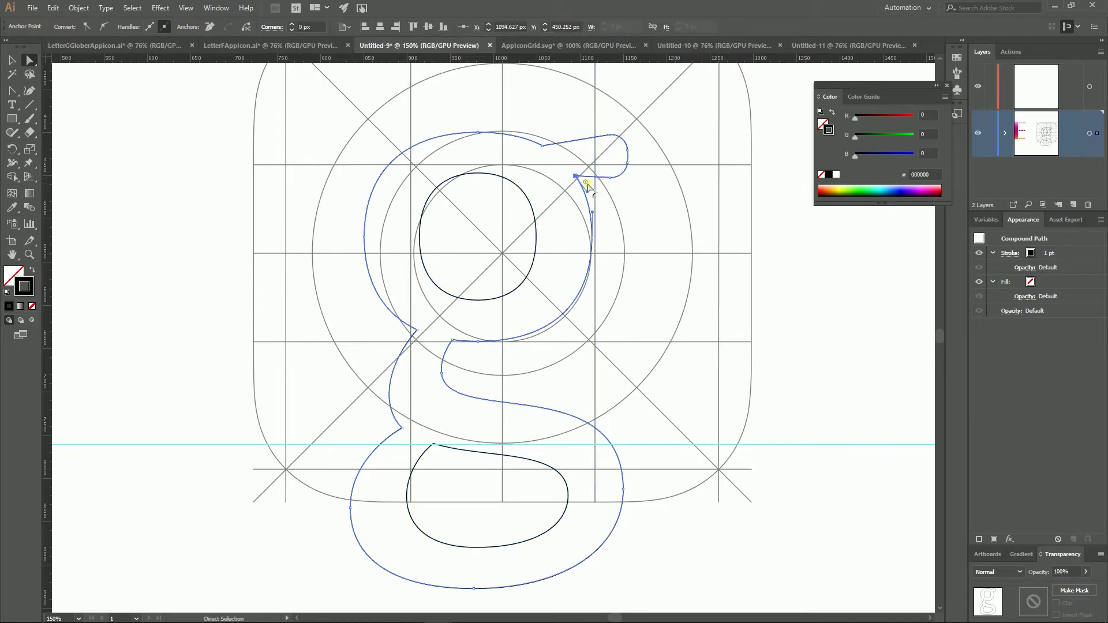
drag(586, 185, 595, 188)
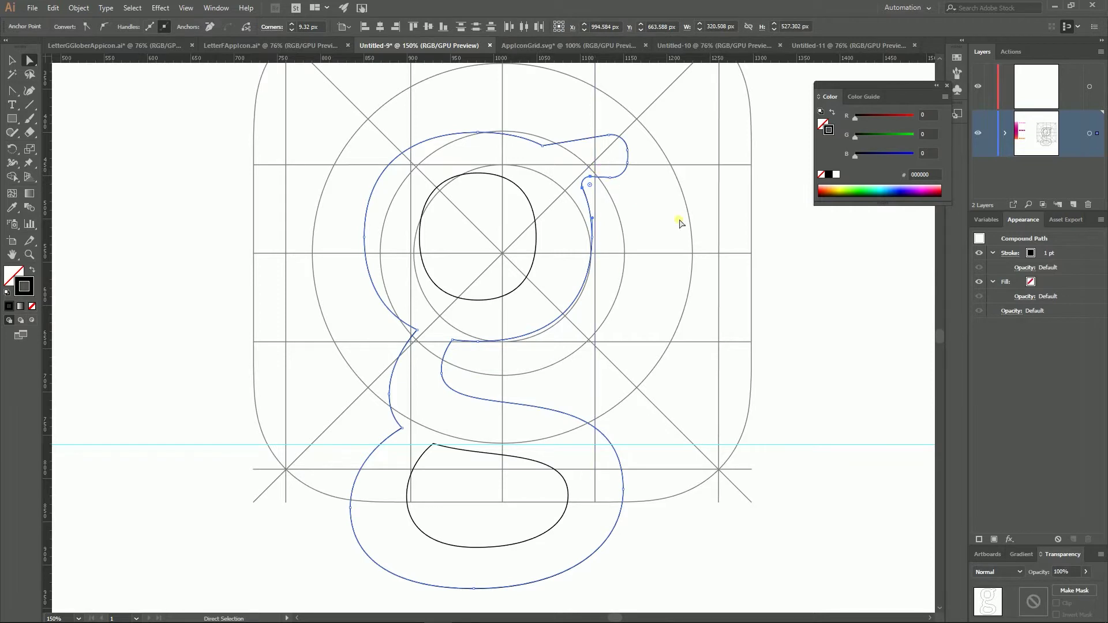
Step: Round both corners where the g's upper bowl joins the neck to a live corner radius of about 13.3 px
click(414, 332)
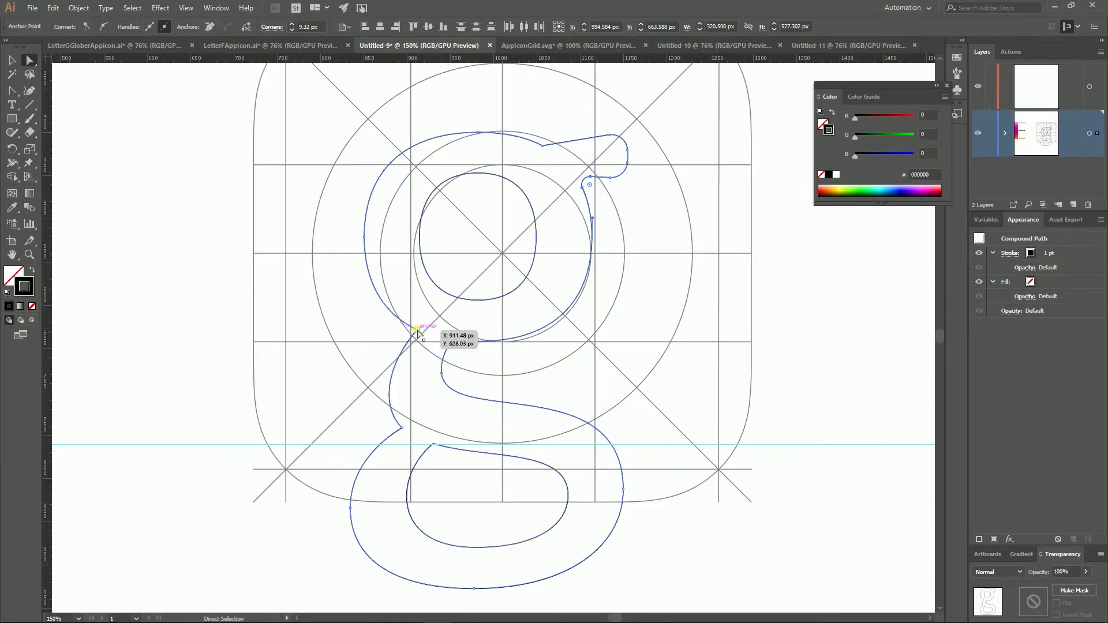
click(453, 343)
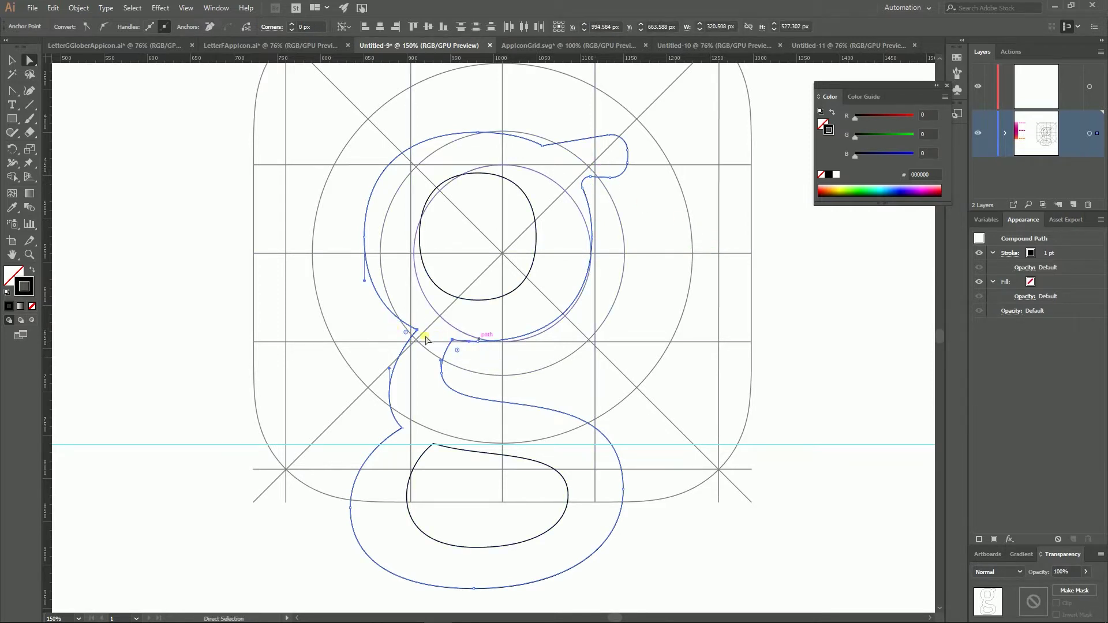
drag(405, 334, 401, 337)
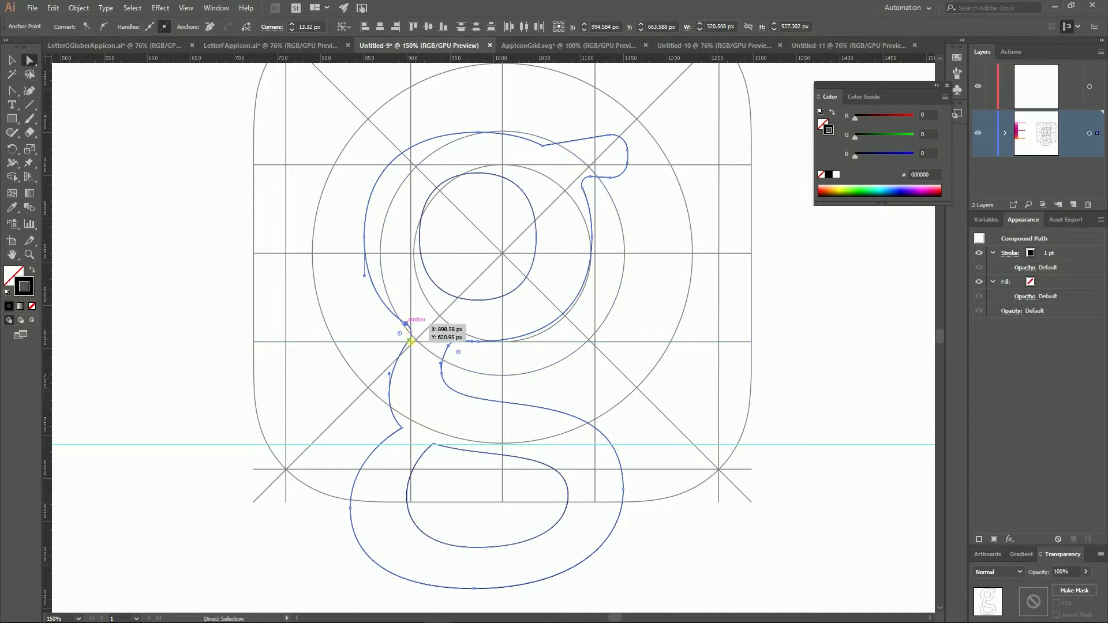
Step: Round the g's outer corner between neck and lower loop, and the lower counter's pointed corner to about 20 px
click(402, 429)
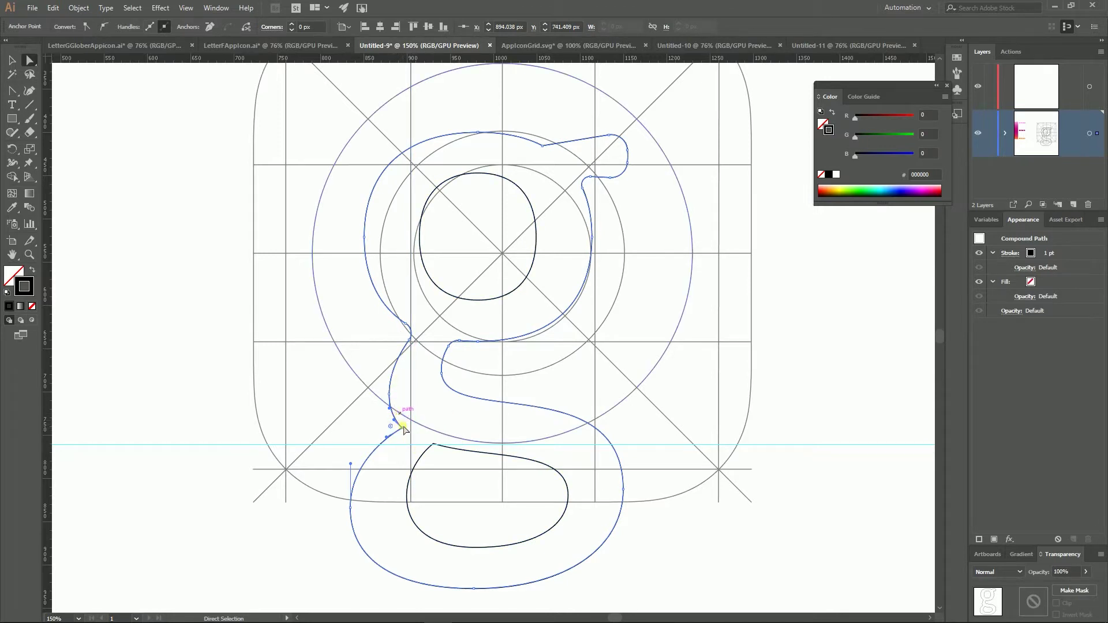
drag(393, 428, 386, 426)
click(433, 445)
drag(436, 453, 437, 467)
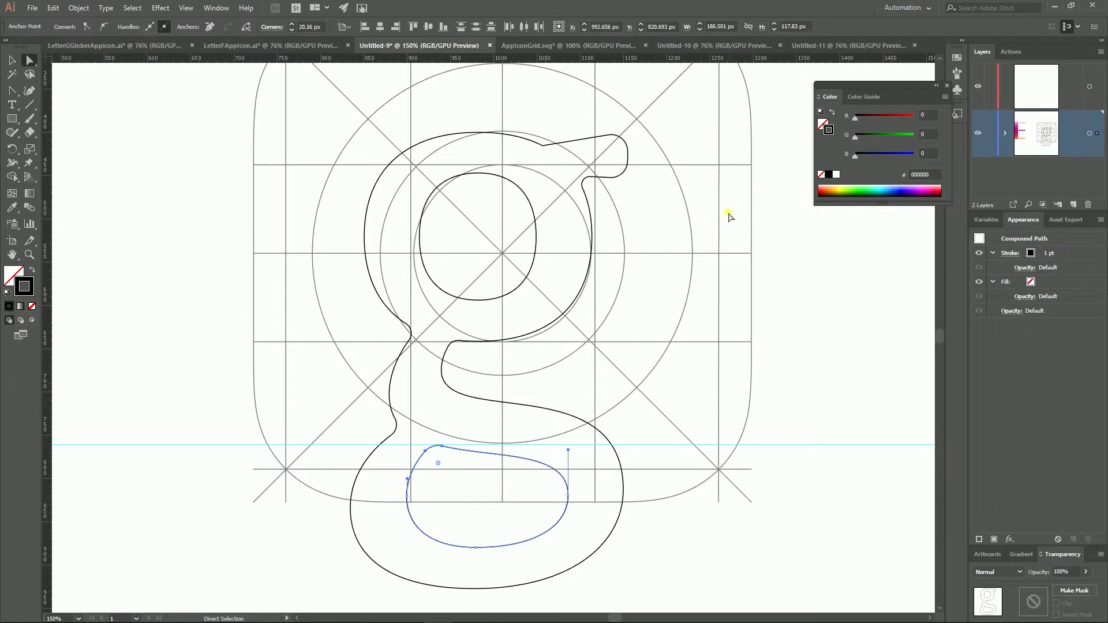
Step: Set the stroke weight of the whole g outline to 4 pt
ctrl+click(707, 235)
key(v)
click(367, 265)
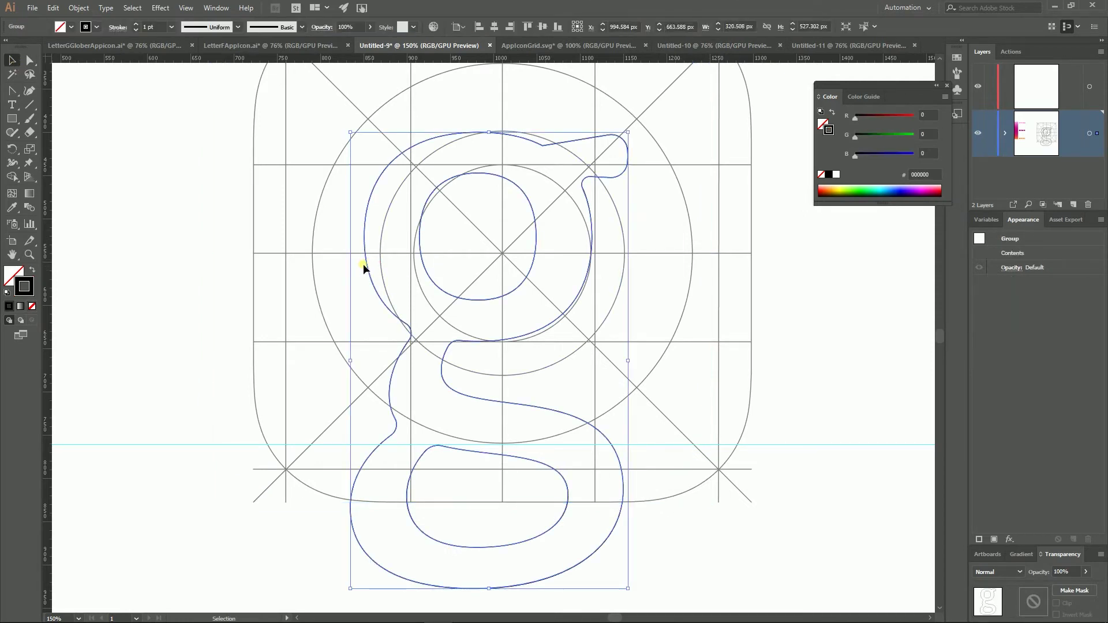
click(136, 24)
click(136, 24)
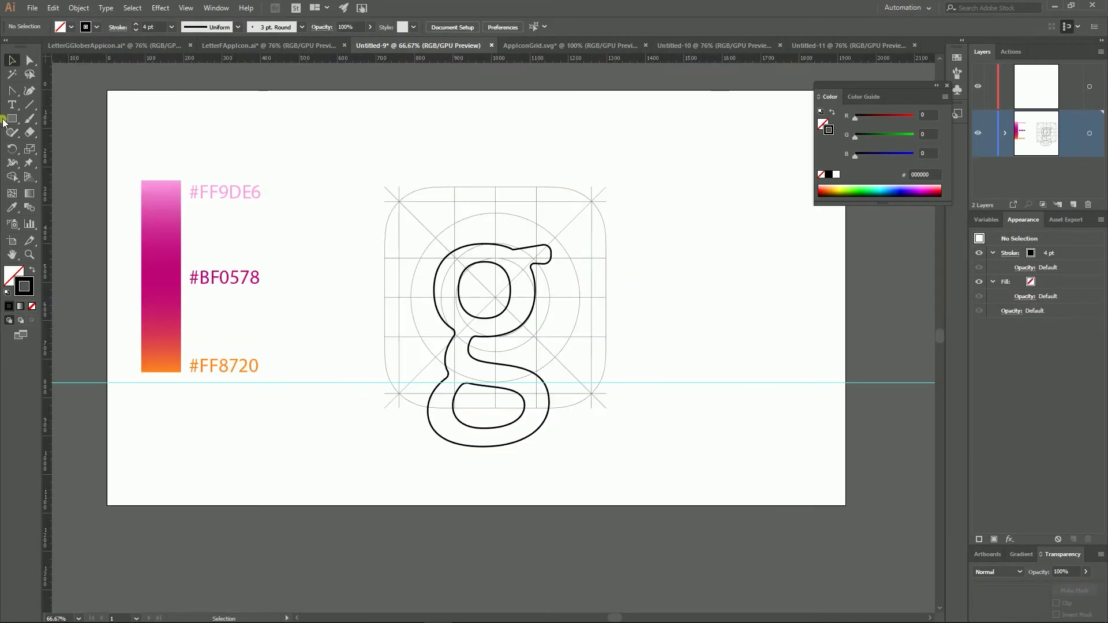
Step: Draw a rectangle about 777 by 759 px around the icon grid, swap its fill and stroke, and send it to the back
click(12, 119)
drag(332, 149, 632, 441)
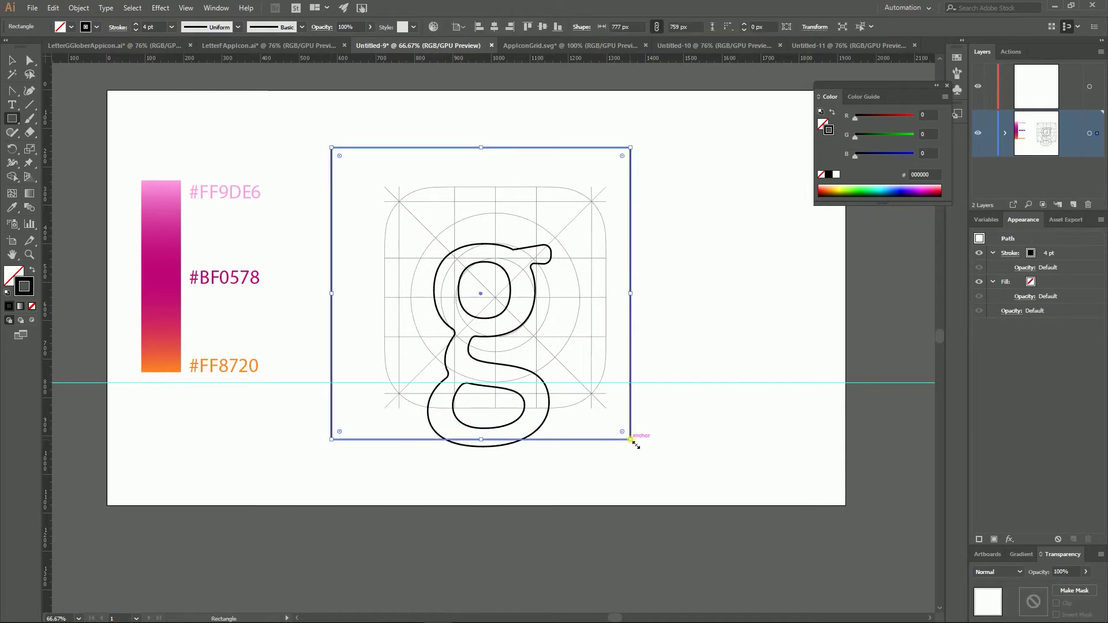
click(32, 271)
key(ctrl)
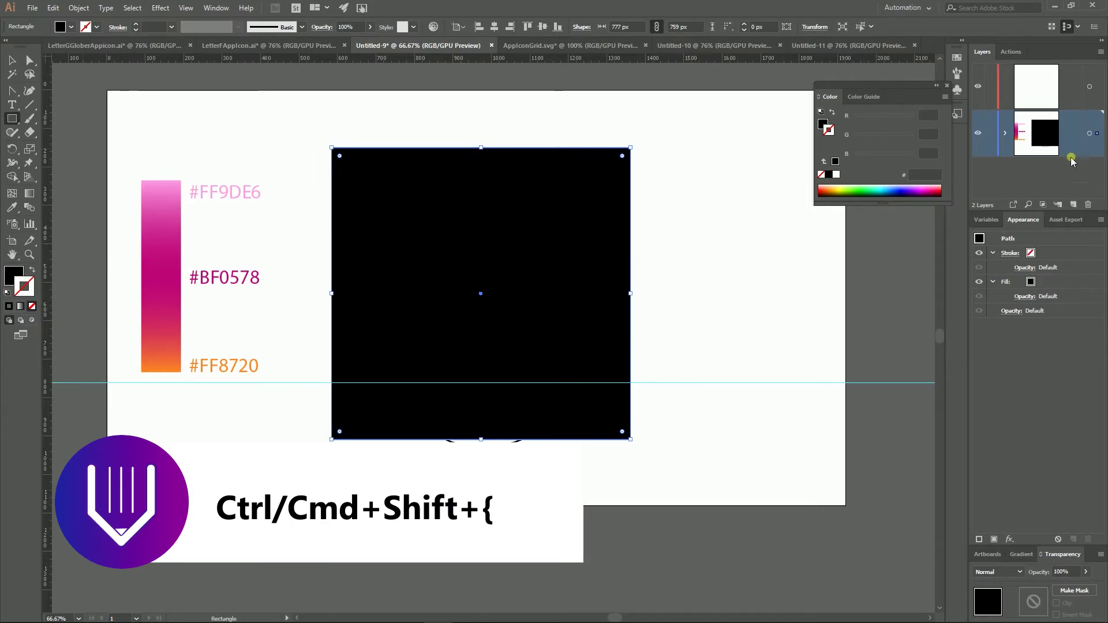
Step: Fill the background rectangle with the gradient sampled from the color bar and set the gradient angle to 90°
click(12, 207)
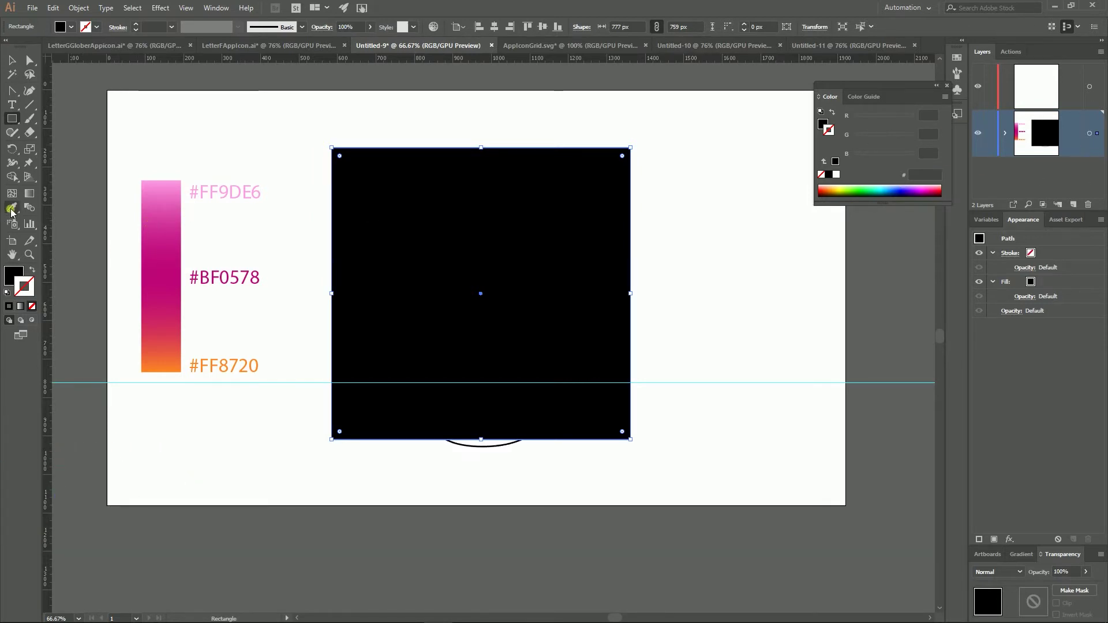
click(147, 235)
key(v)
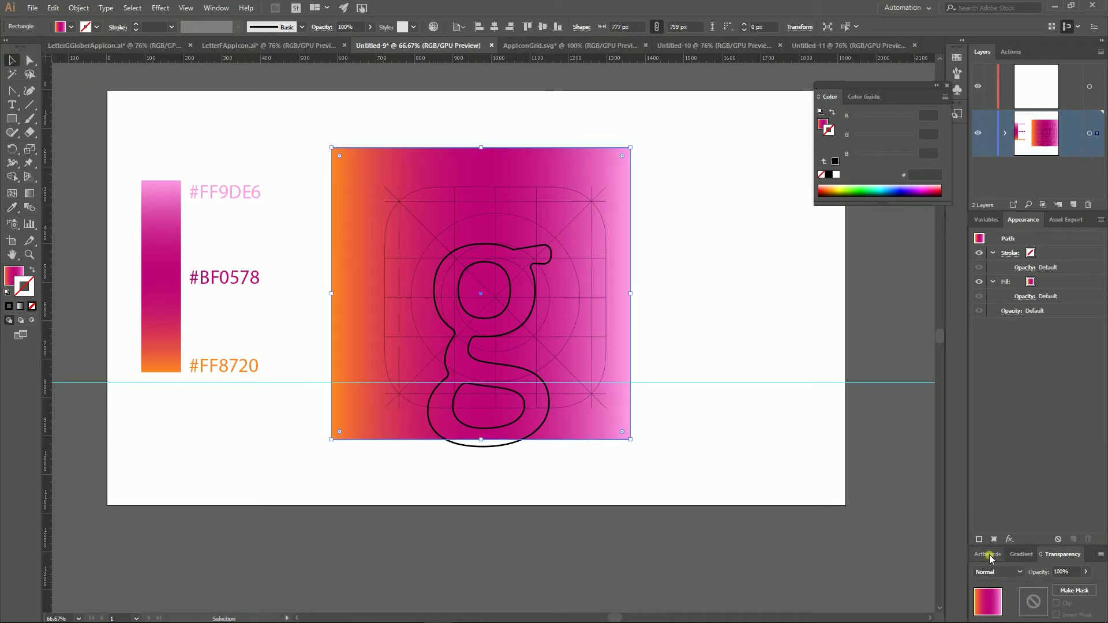
click(1021, 554)
click(981, 526)
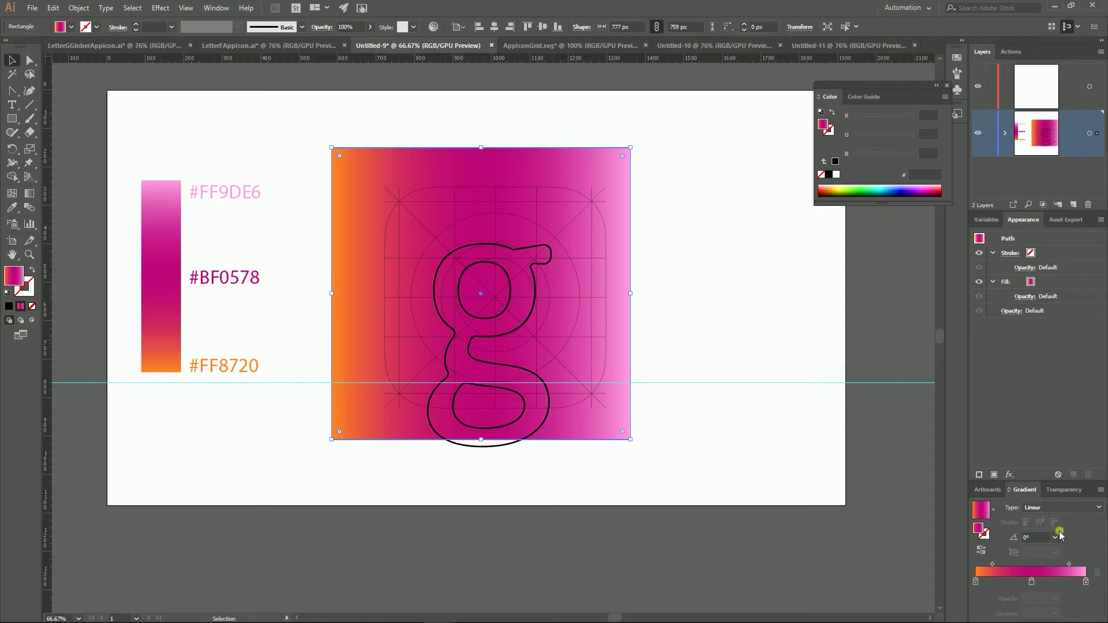
click(1056, 537)
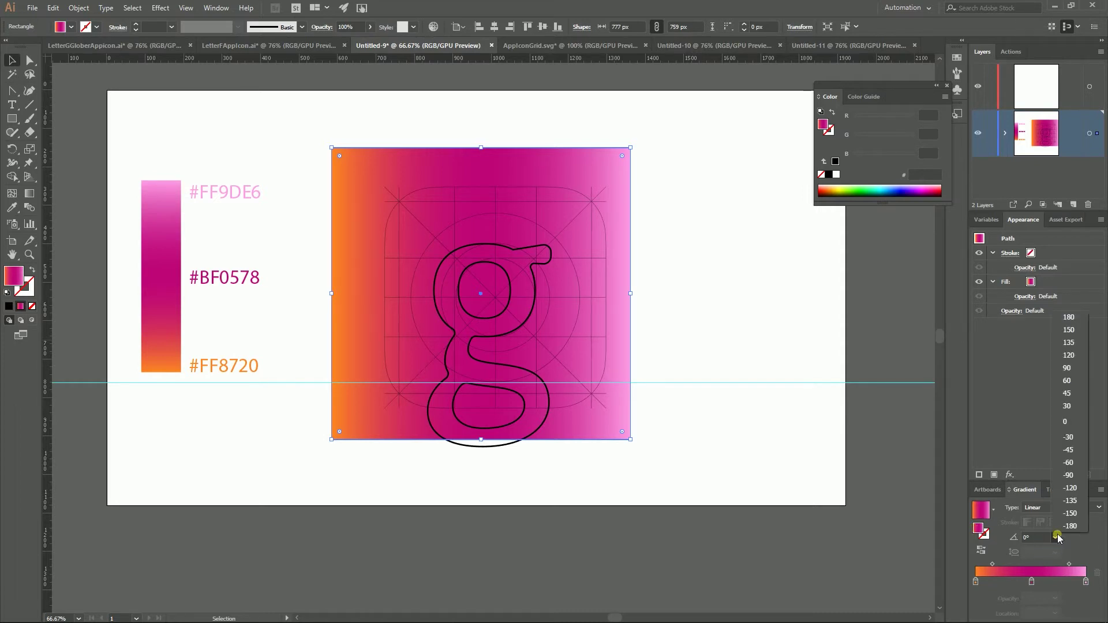
click(1071, 366)
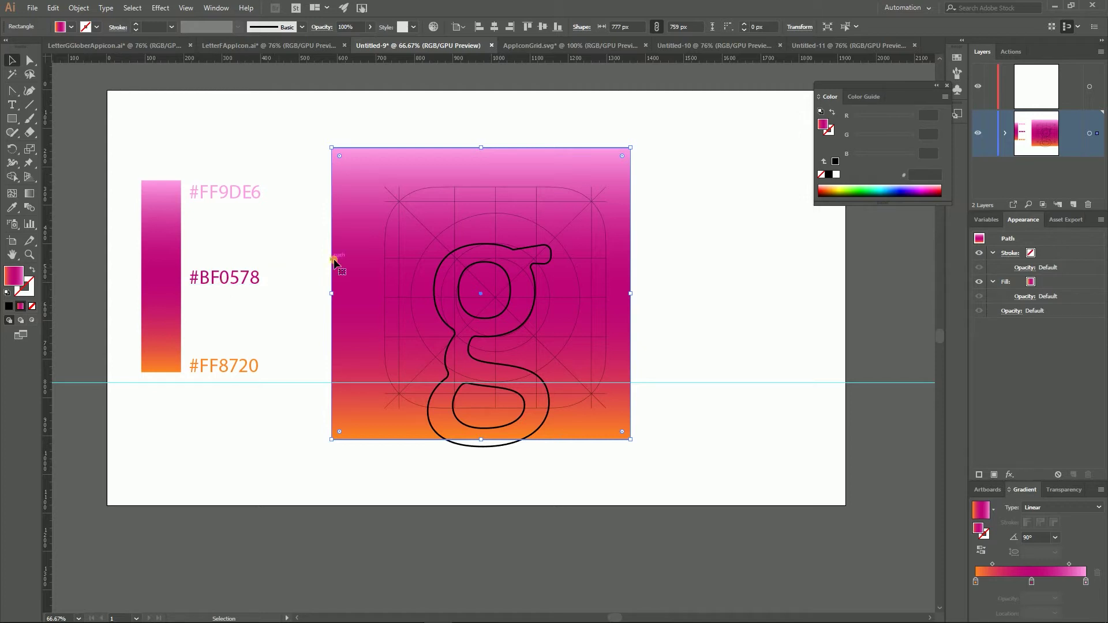
click(743, 221)
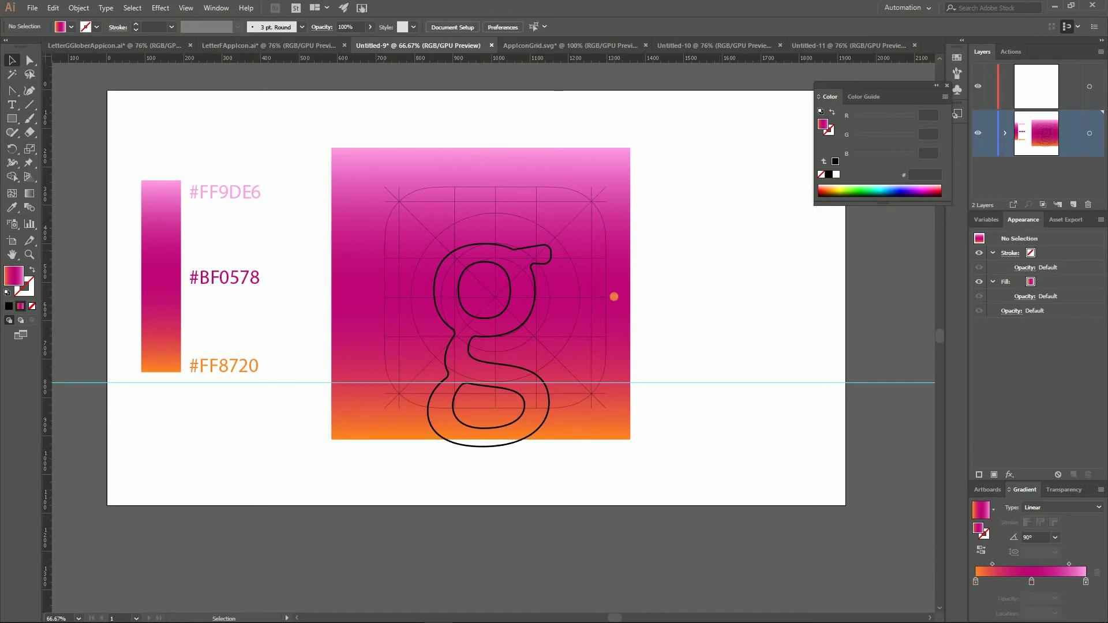
Step: Apply the White, Black linear gradient preset to the letter g's stroke
click(527, 320)
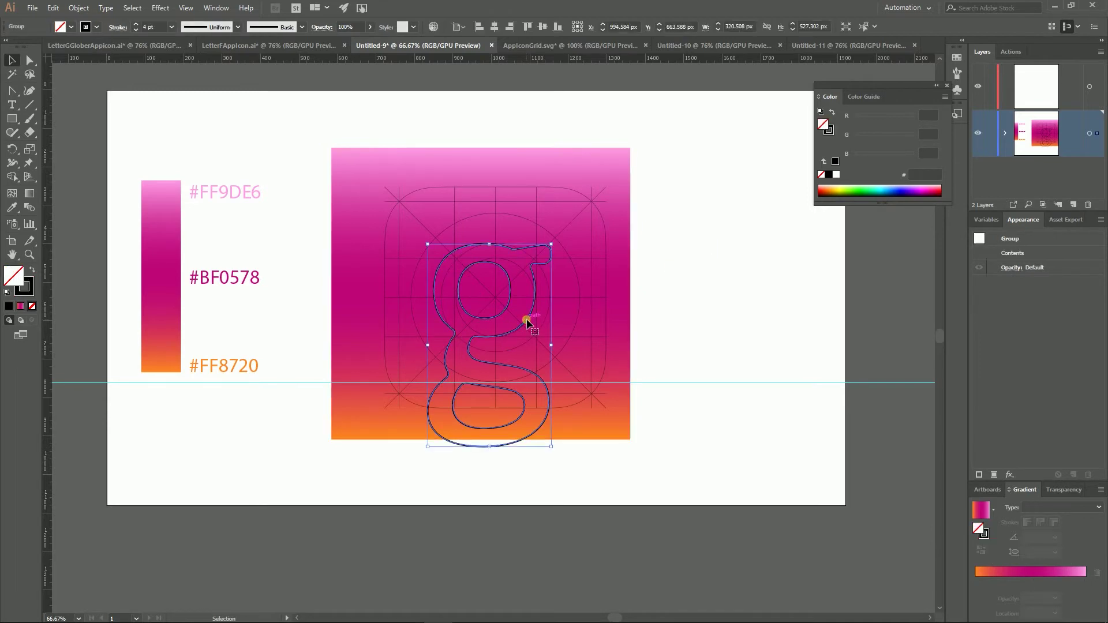
click(26, 288)
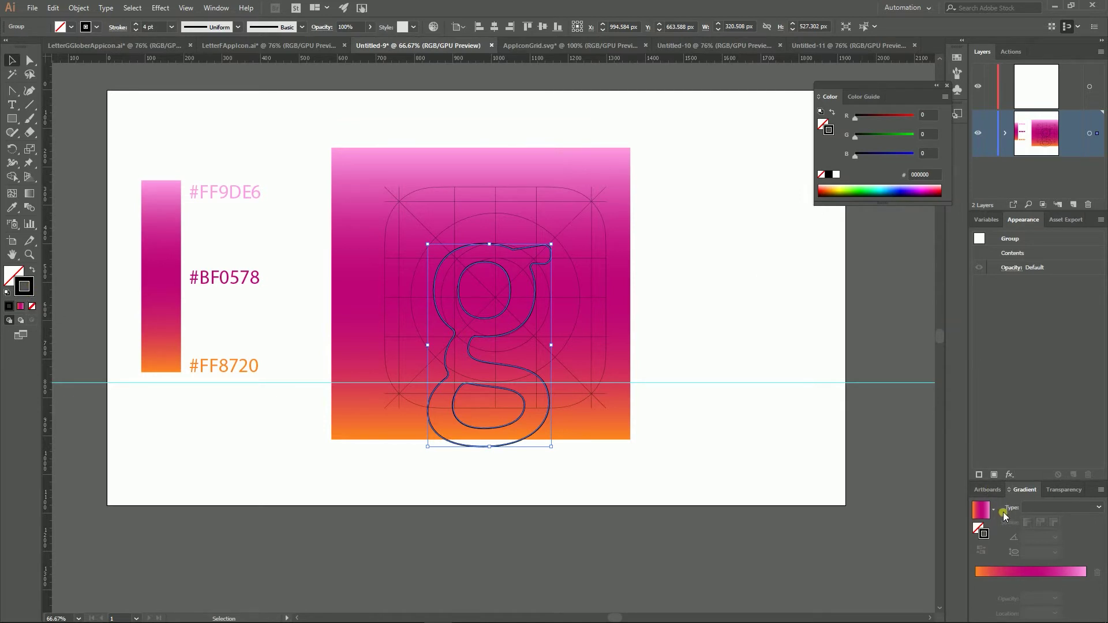
click(981, 511)
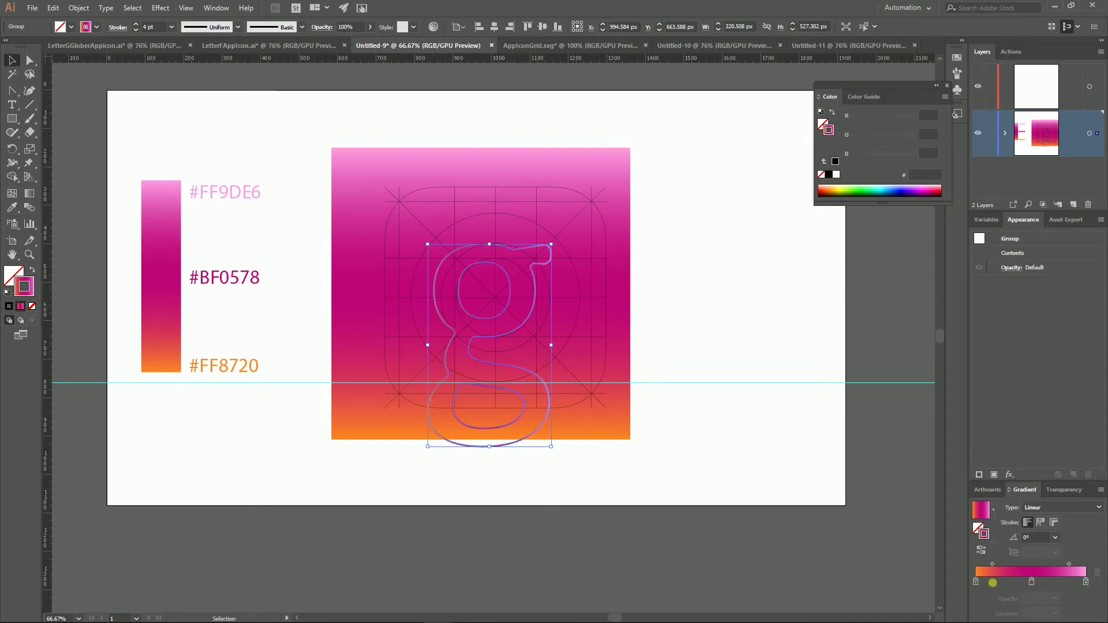
click(994, 511)
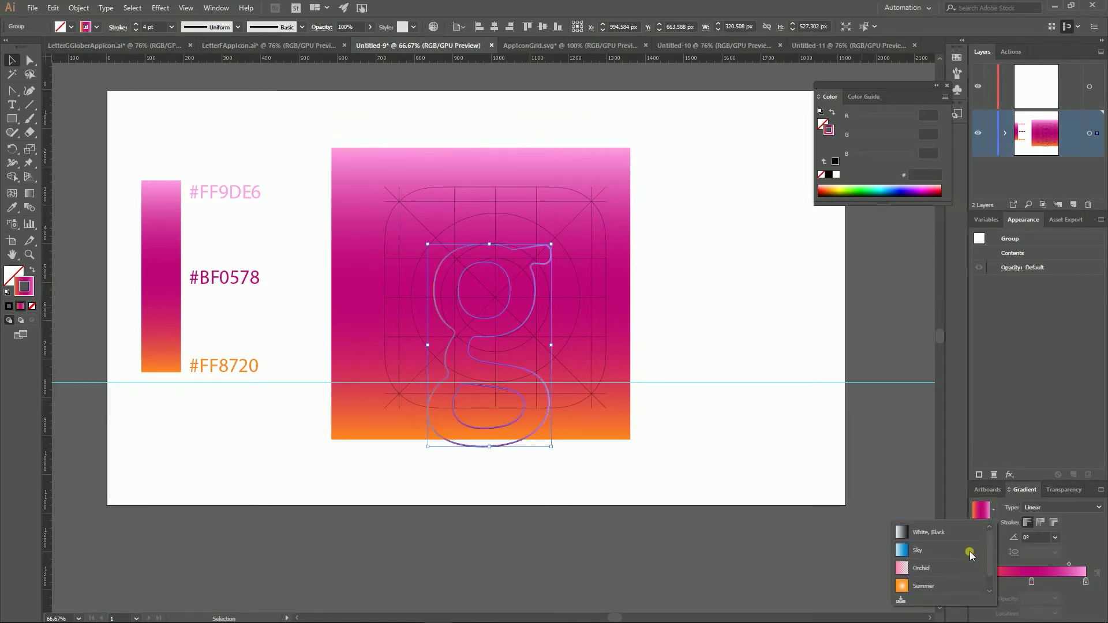
click(948, 533)
click(995, 514)
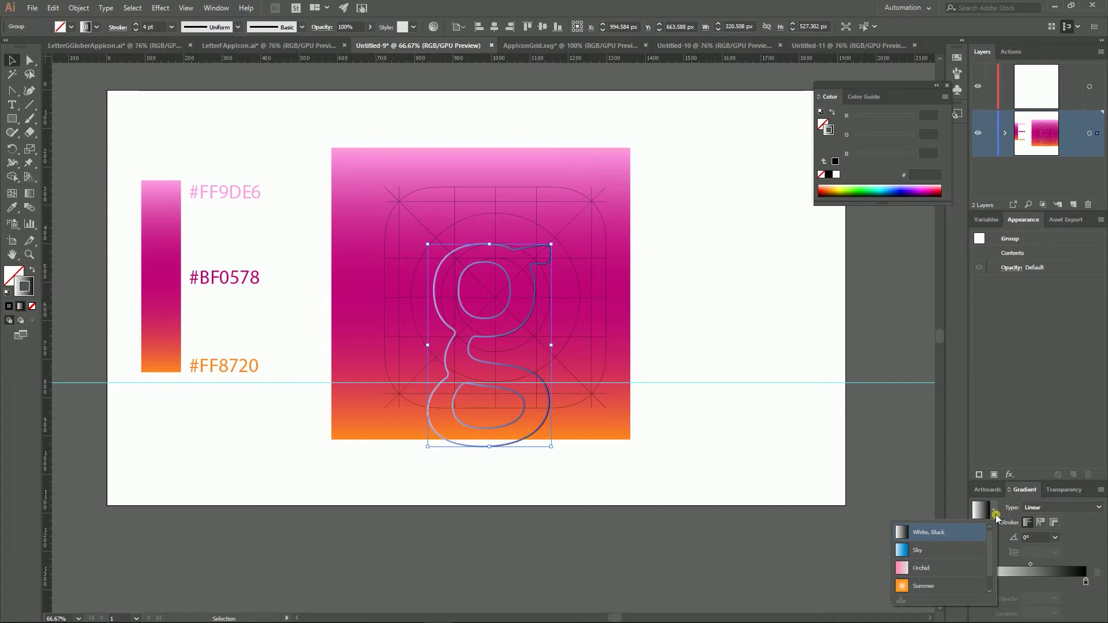
key(super+plus)
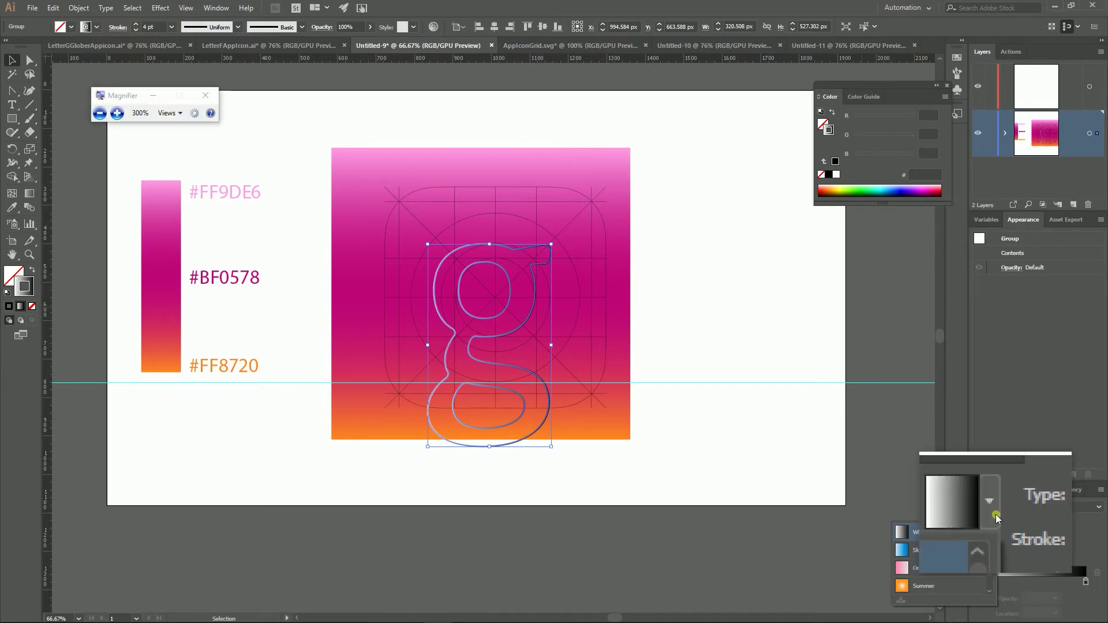
key(super+Escape)
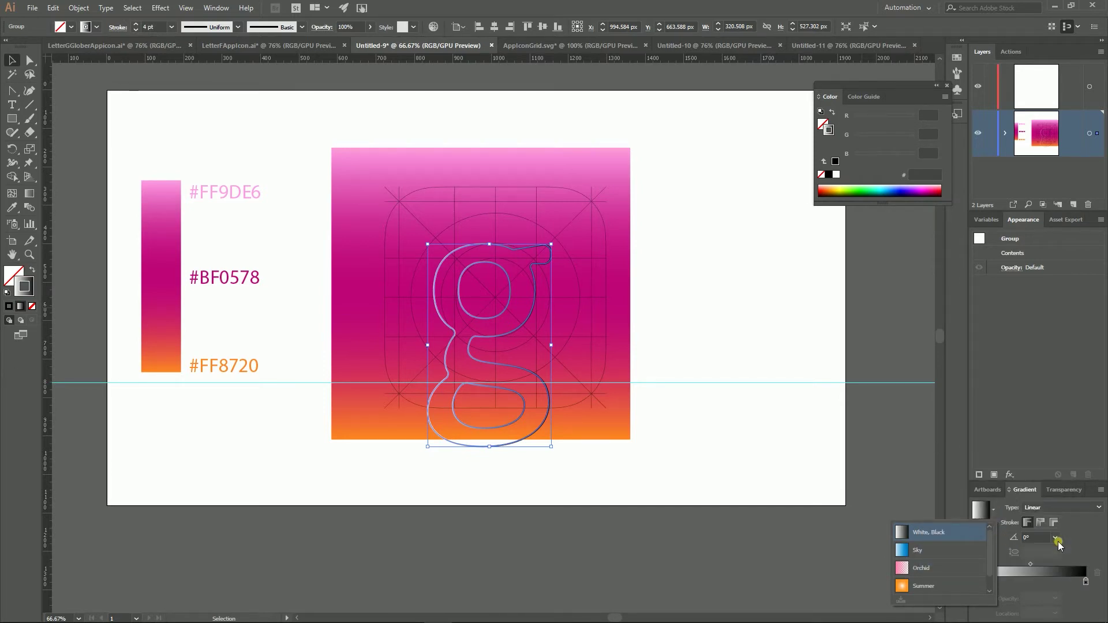
click(1082, 540)
Step: Move the stroke gradient's white stop to about 50% and add a dark gray stop at location 0%
mouse_move(976, 582)
mouse_down()
mouse_move(1050, 588)
mouse_move(1032, 586)
mouse_up()
click(1035, 614)
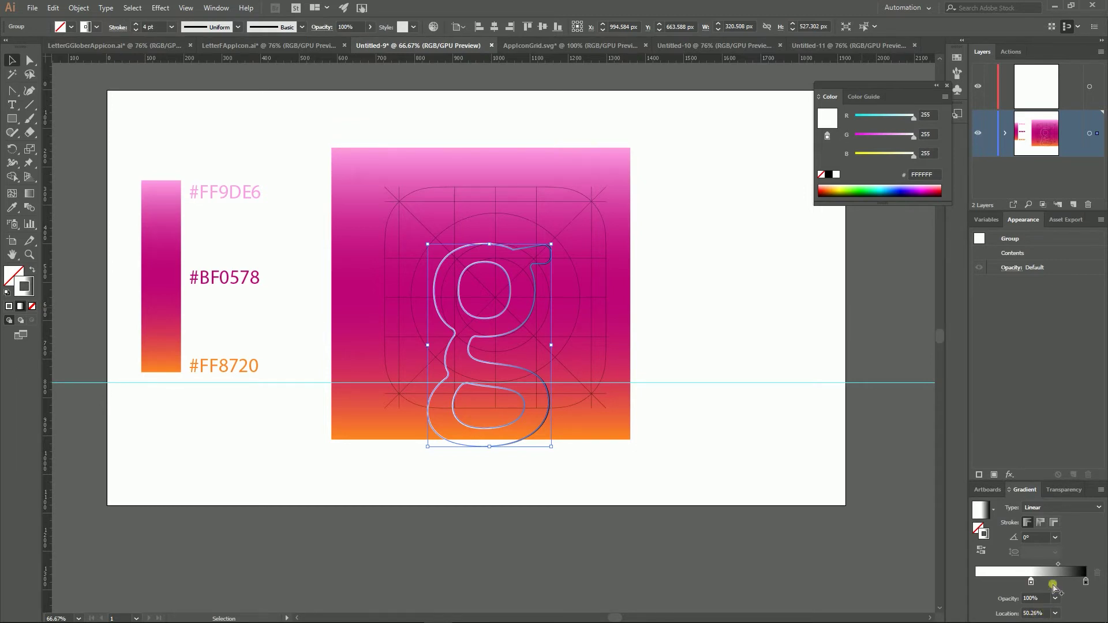
drag(1077, 583, 959, 586)
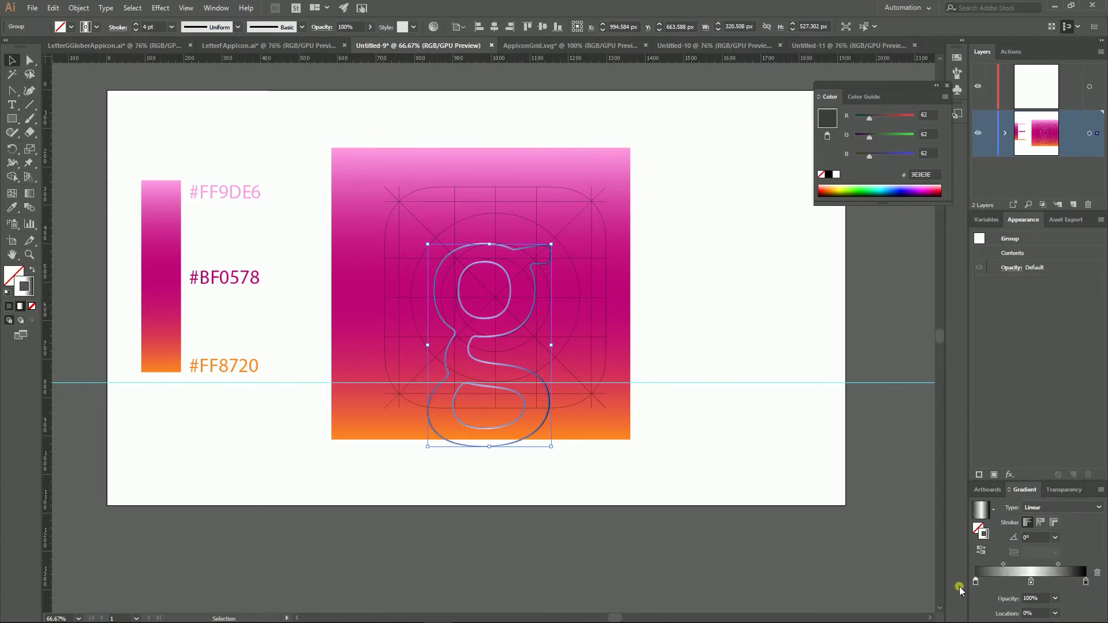
Step: Switch the stroke gradient's stop at 0% to grayscale and set its K value to 90%
double_click(977, 582)
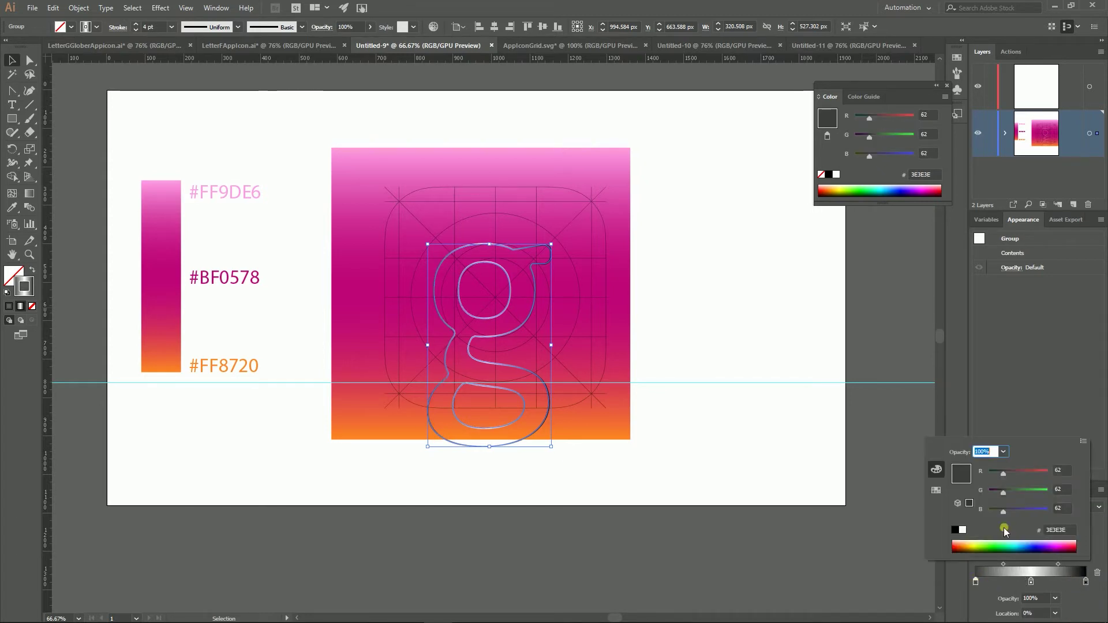
click(1086, 442)
click(1061, 446)
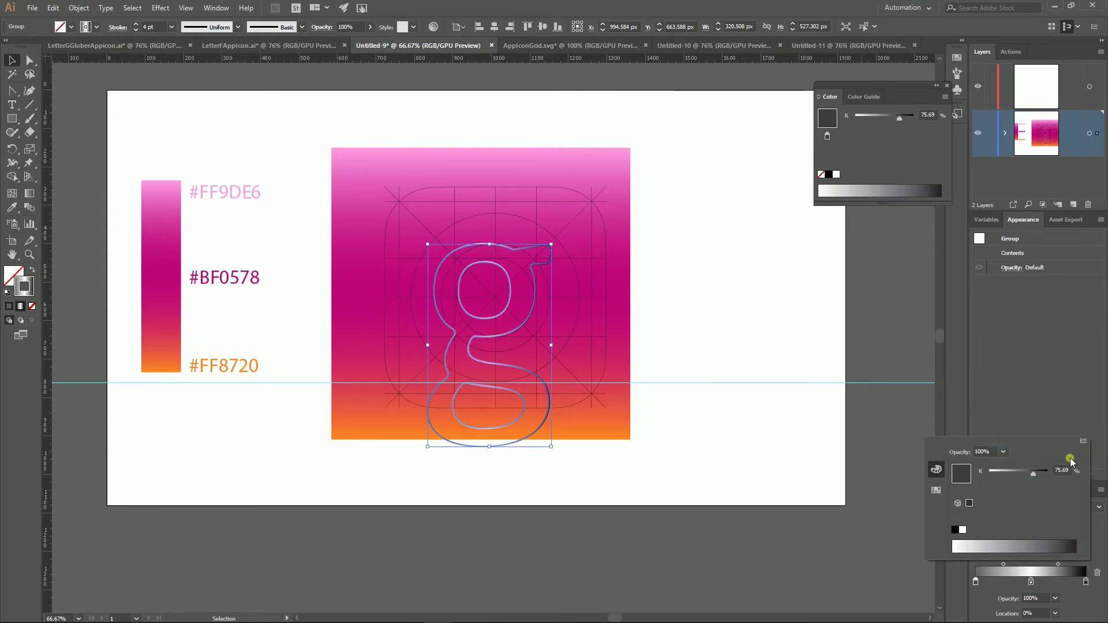
drag(1035, 472, 1041, 472)
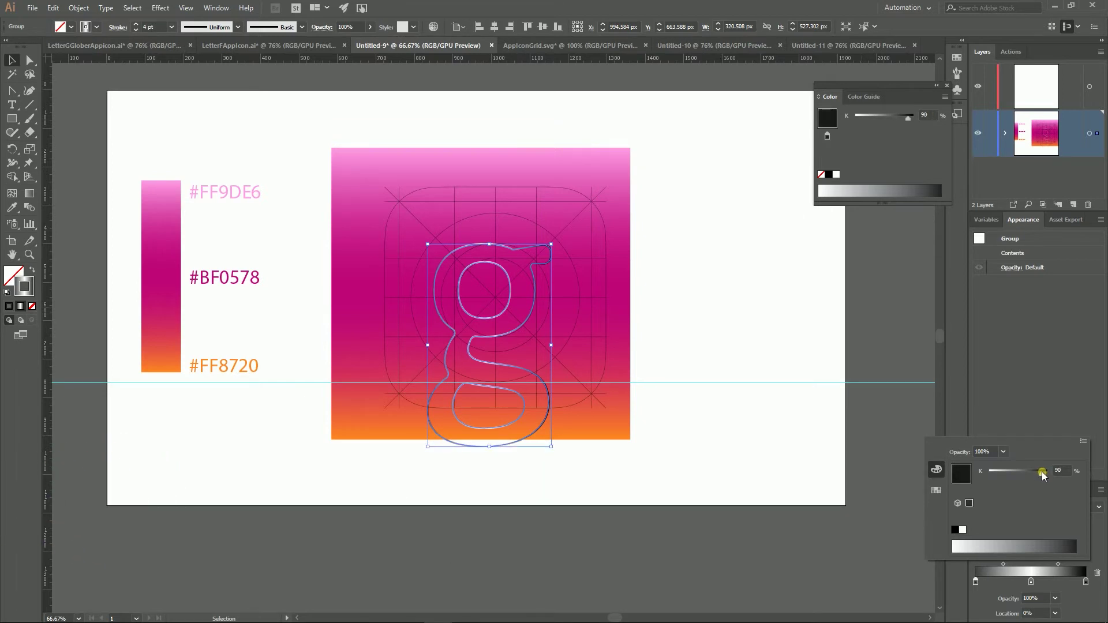
Step: Switch the stroke gradient's stop at 100% to grayscale and set its K value to 85%
click(1086, 581)
double_click(1087, 582)
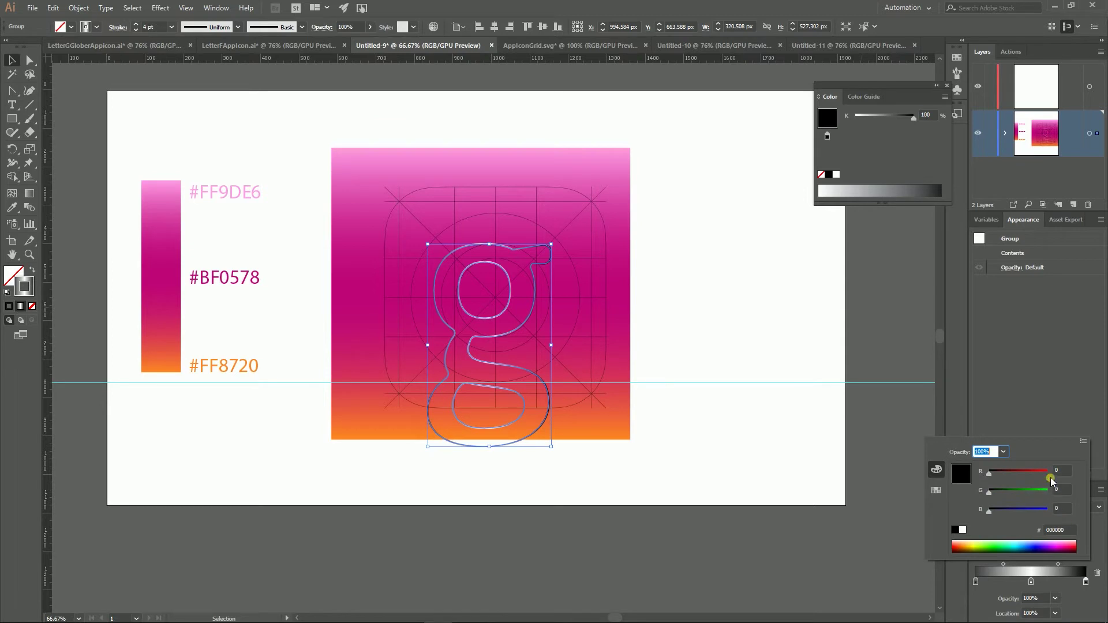
click(1085, 442)
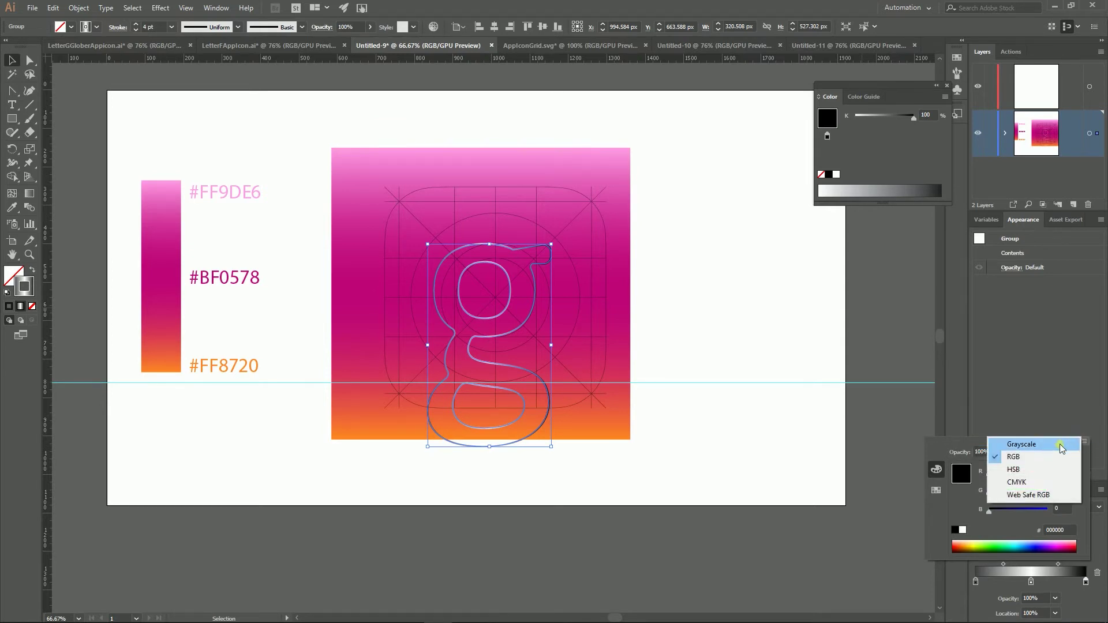
click(1022, 444)
drag(1052, 470, 1039, 473)
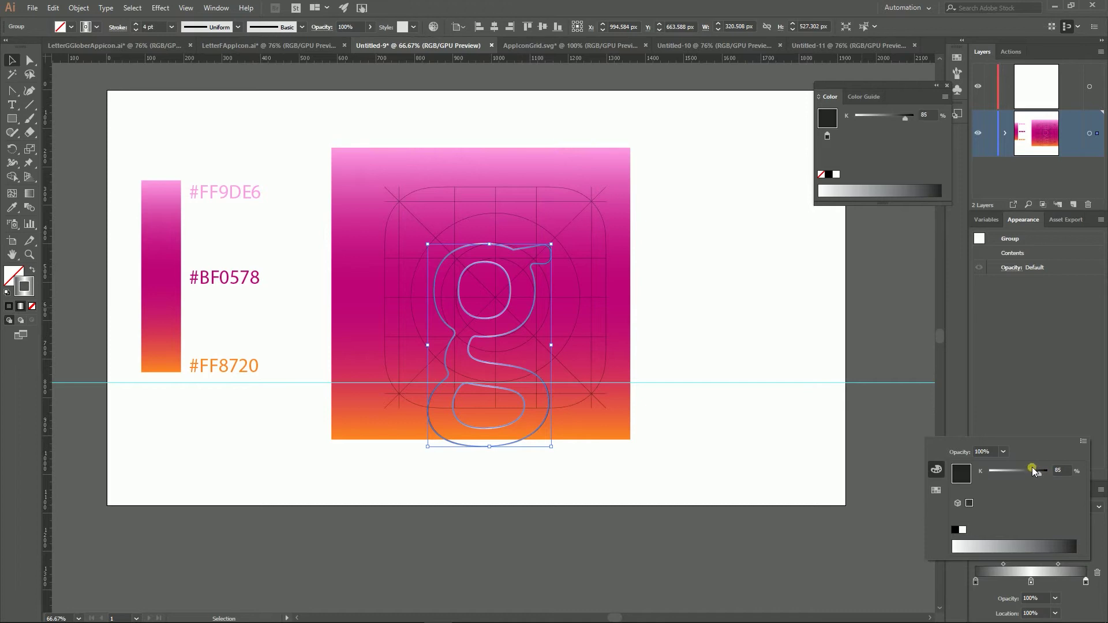
click(684, 296)
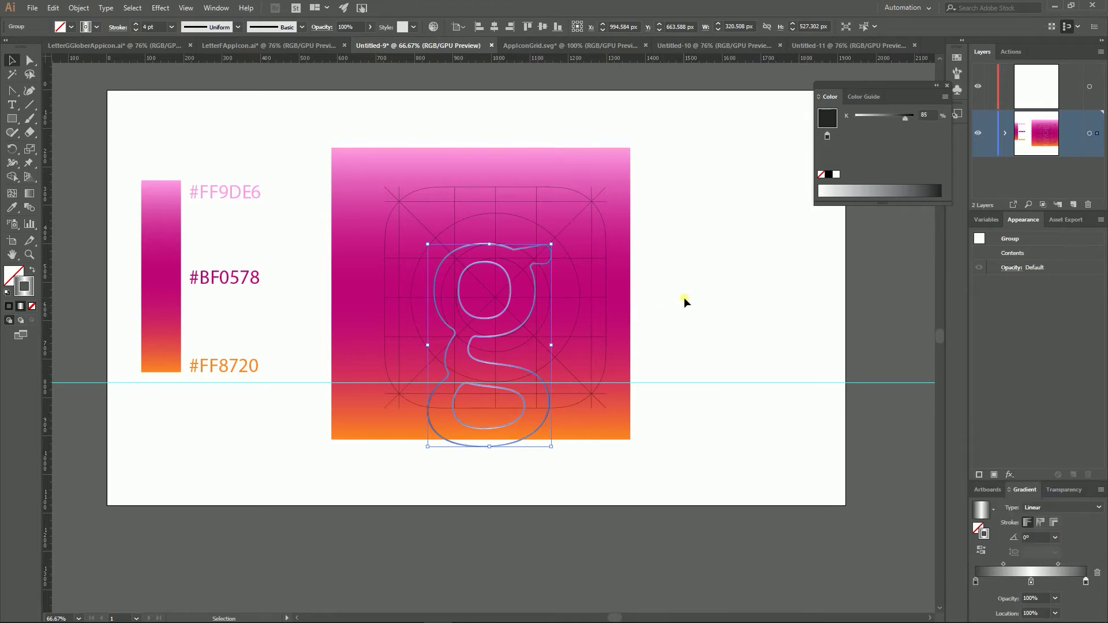
Step: Set the letter g's blending mode to Screen and deselect it
click(1066, 490)
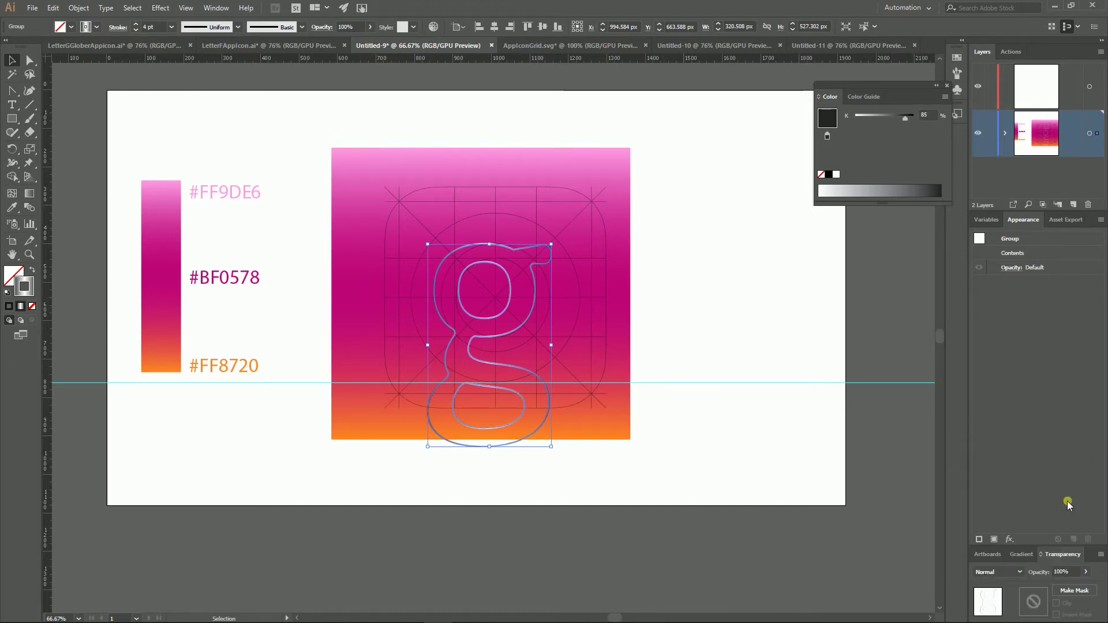
click(217, 7)
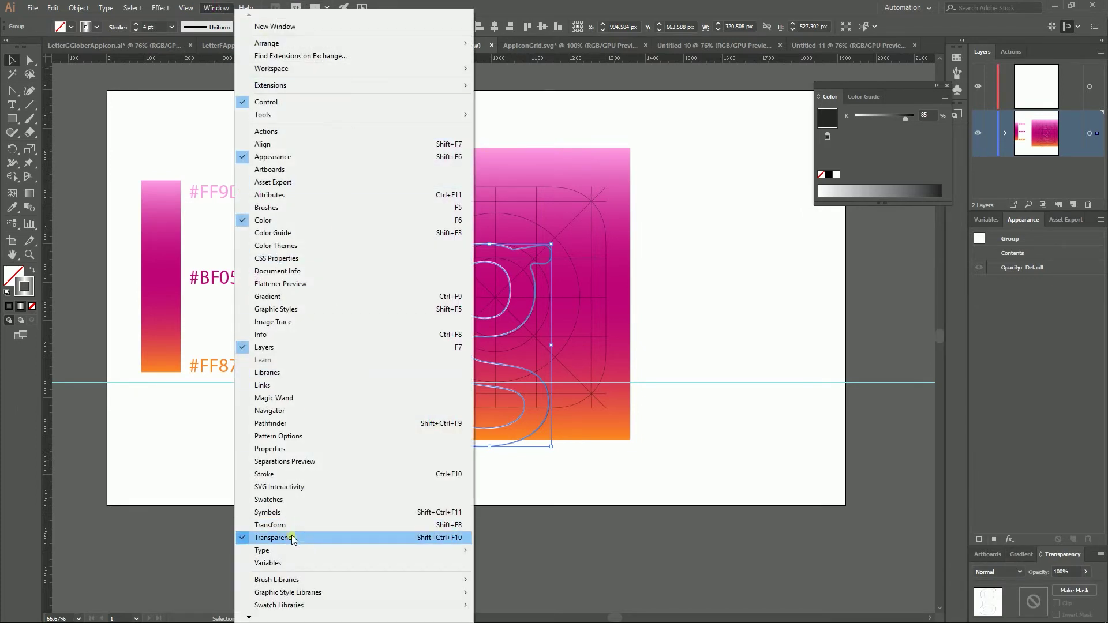
click(994, 573)
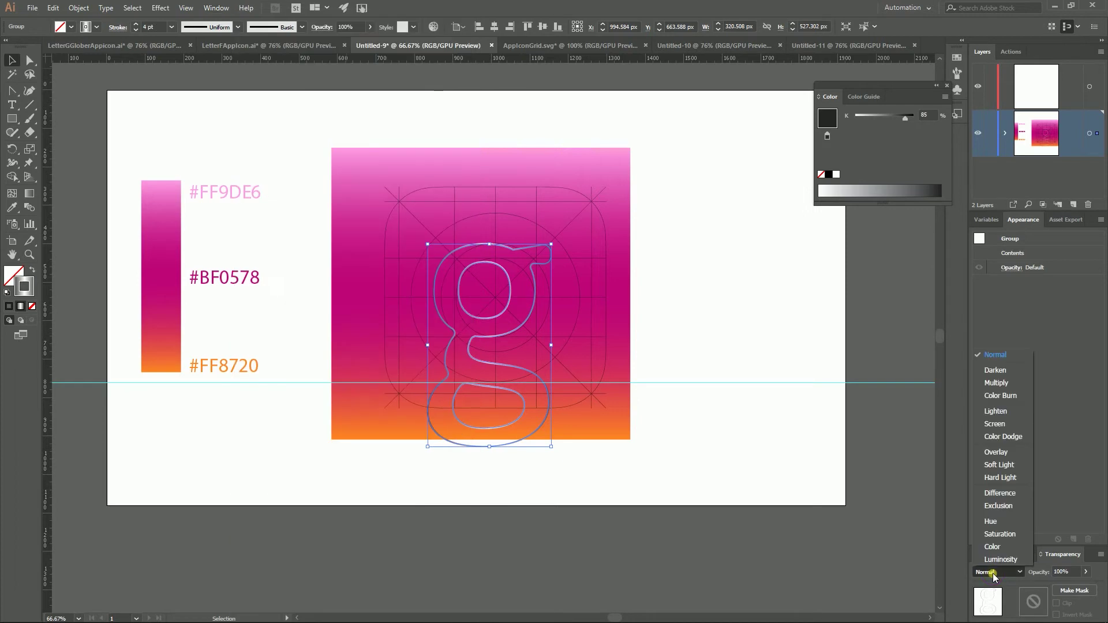
click(995, 424)
click(677, 317)
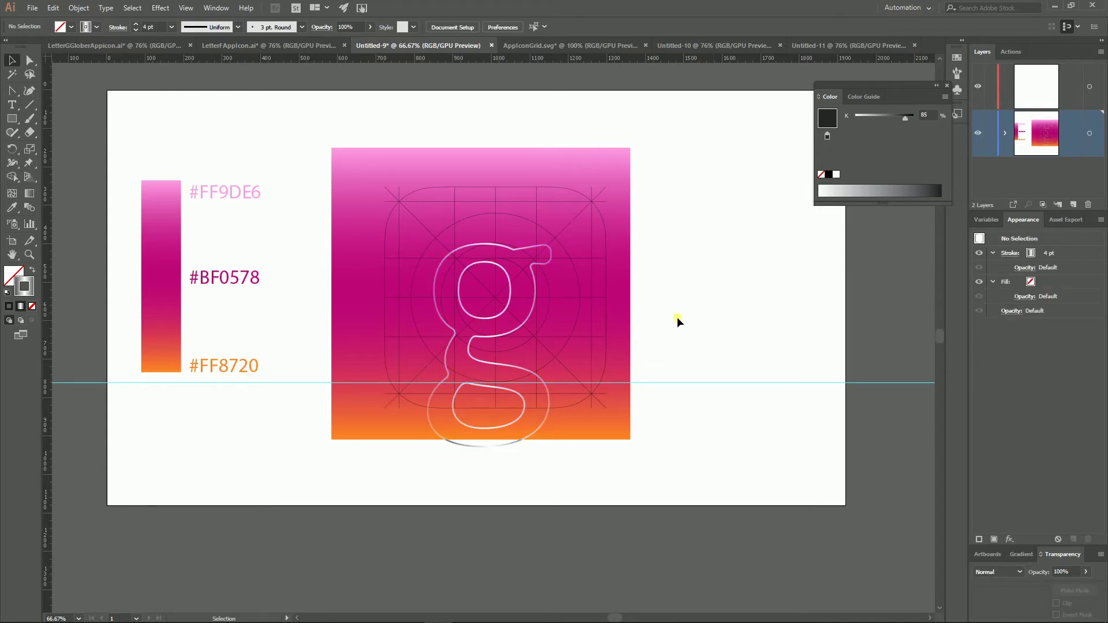
Step: Select the letter g and create a new action named Offset11 in the Default Actions set
click(492, 337)
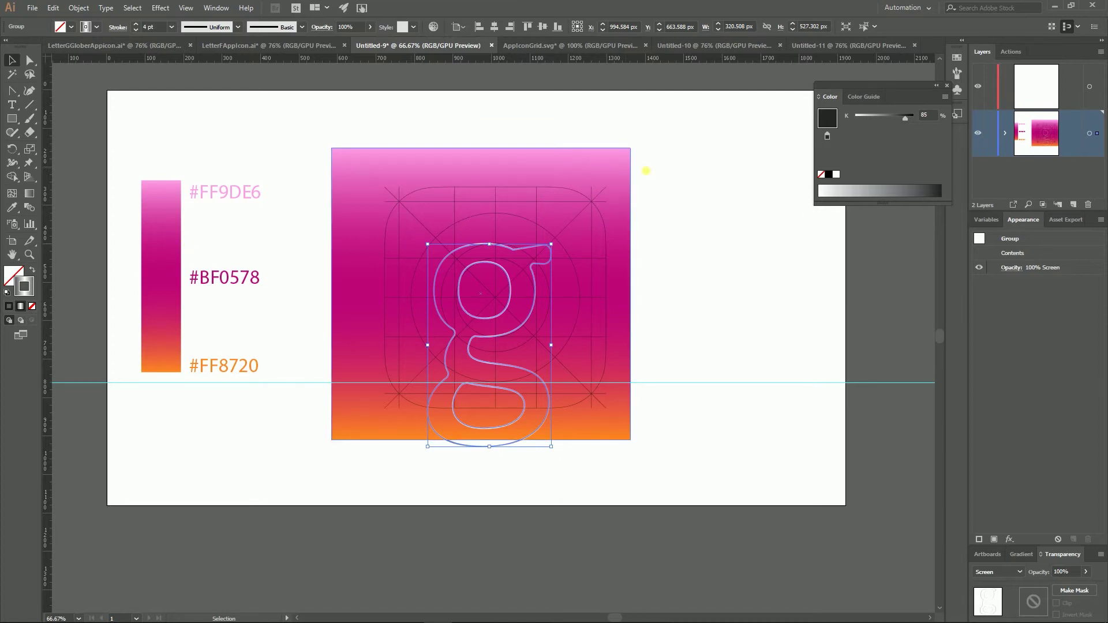
click(1017, 52)
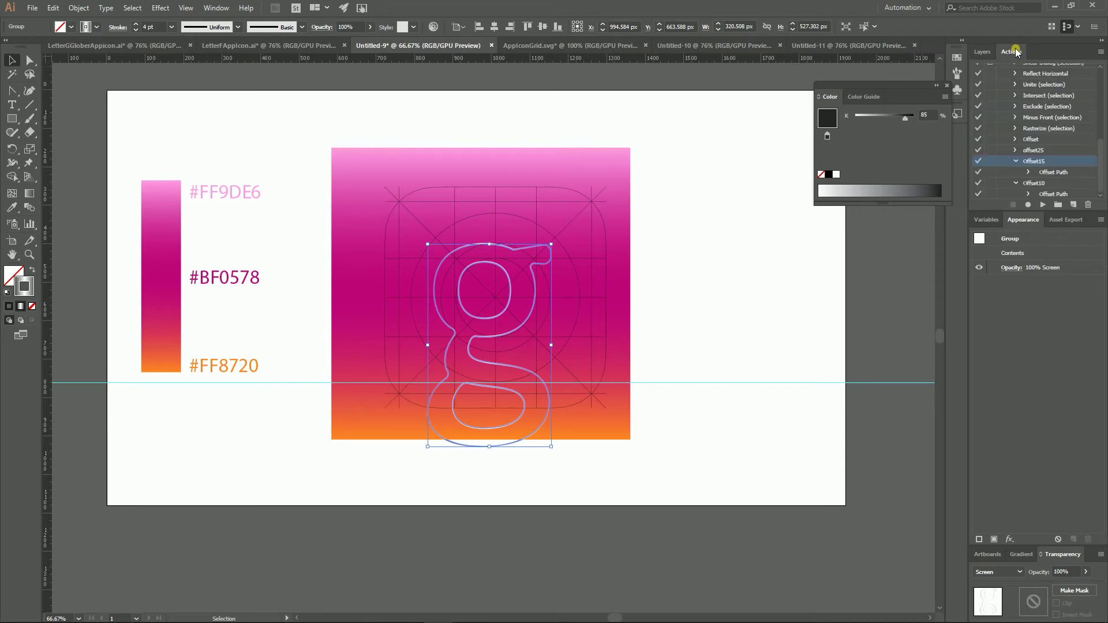
click(204, 9)
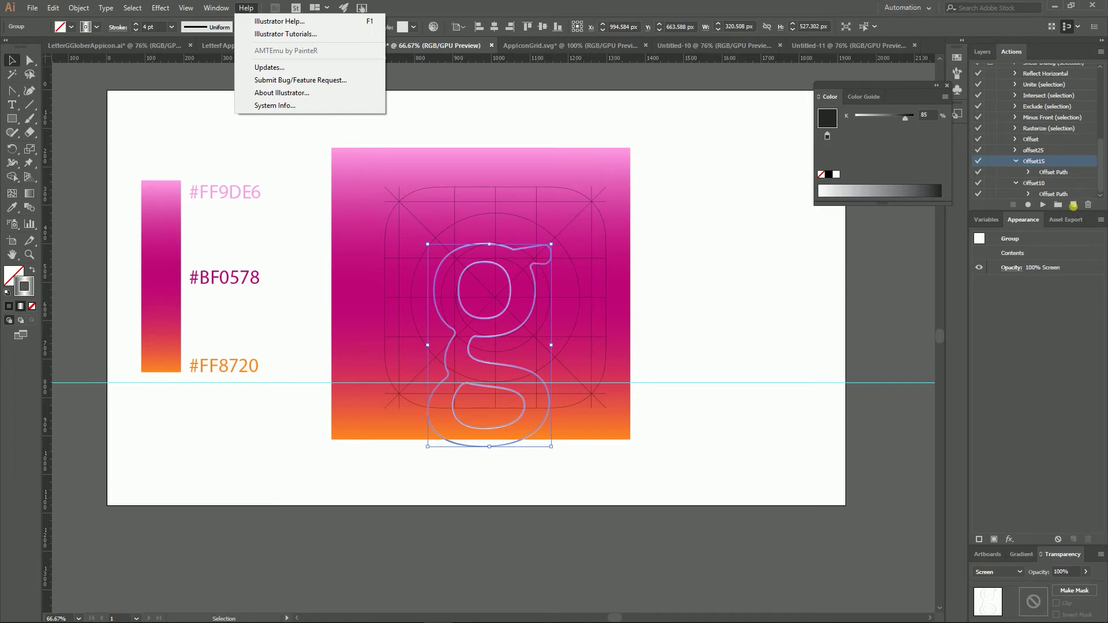
key(super+plus)
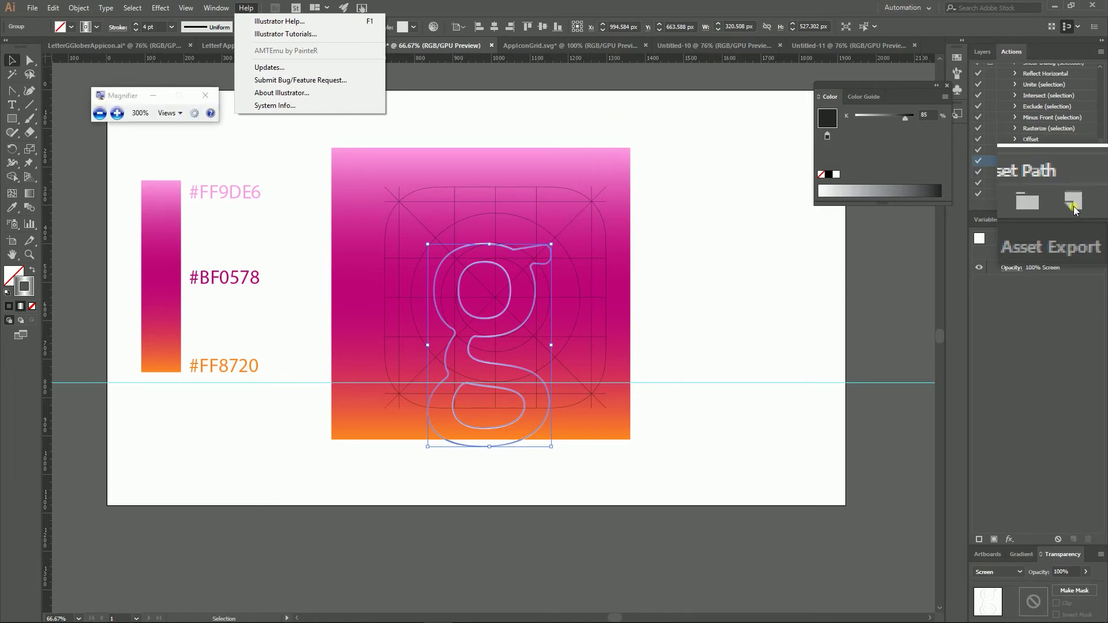
click(1073, 206)
click(1074, 205)
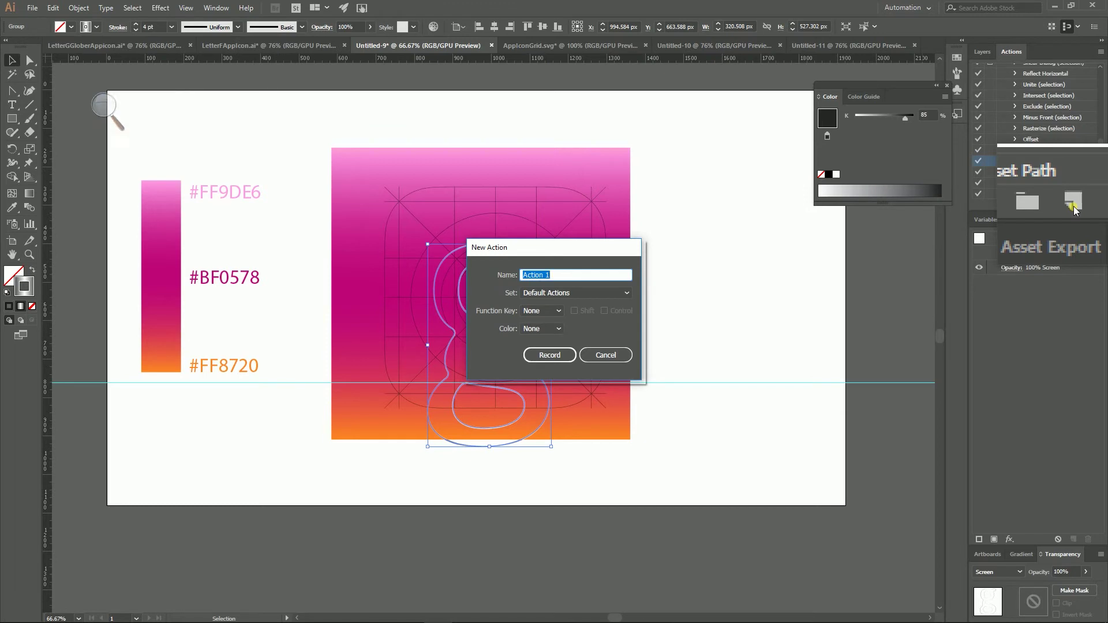
key(super+Escape)
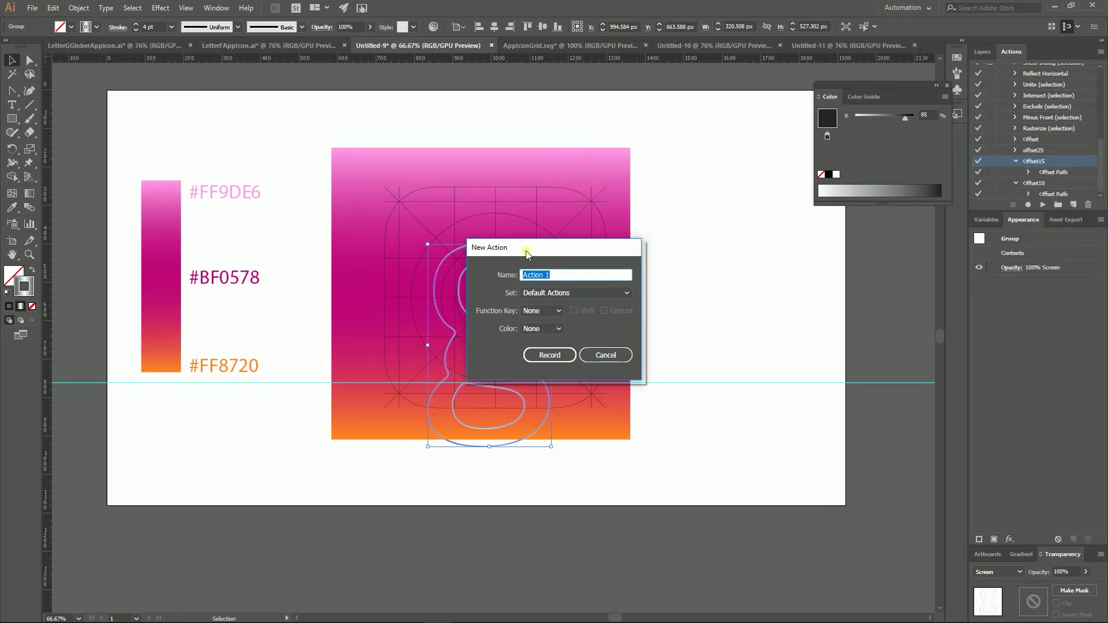
drag(527, 254, 512, 219)
key(BackSpace)
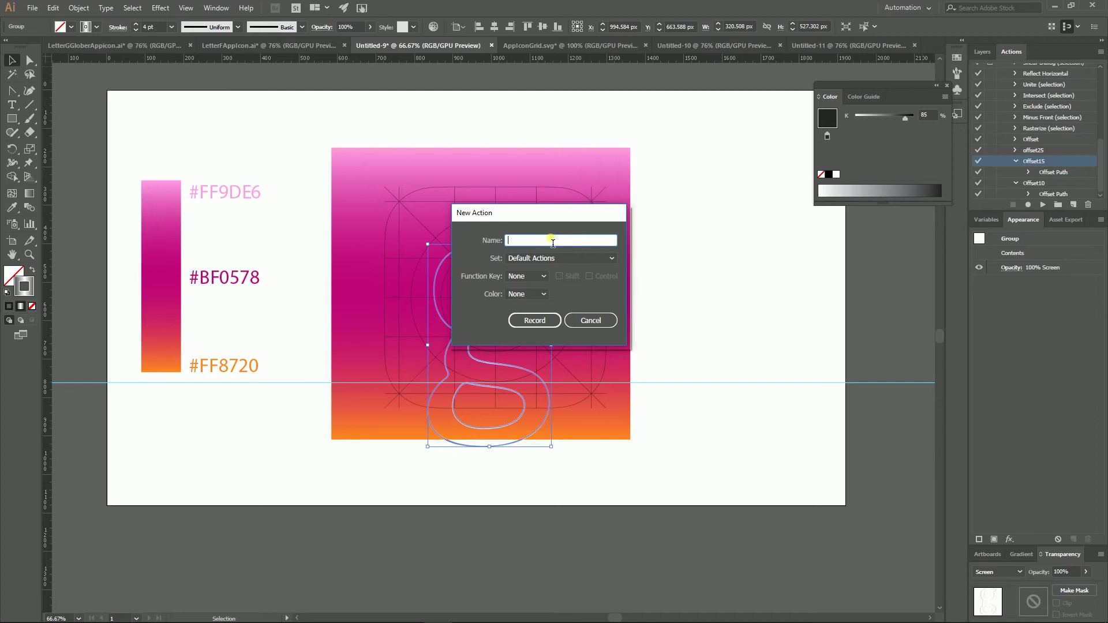
text(Offset11)
Step: Assign a function-key shortcut to the Offset11 action and start recording it
click(518, 320)
click(525, 276)
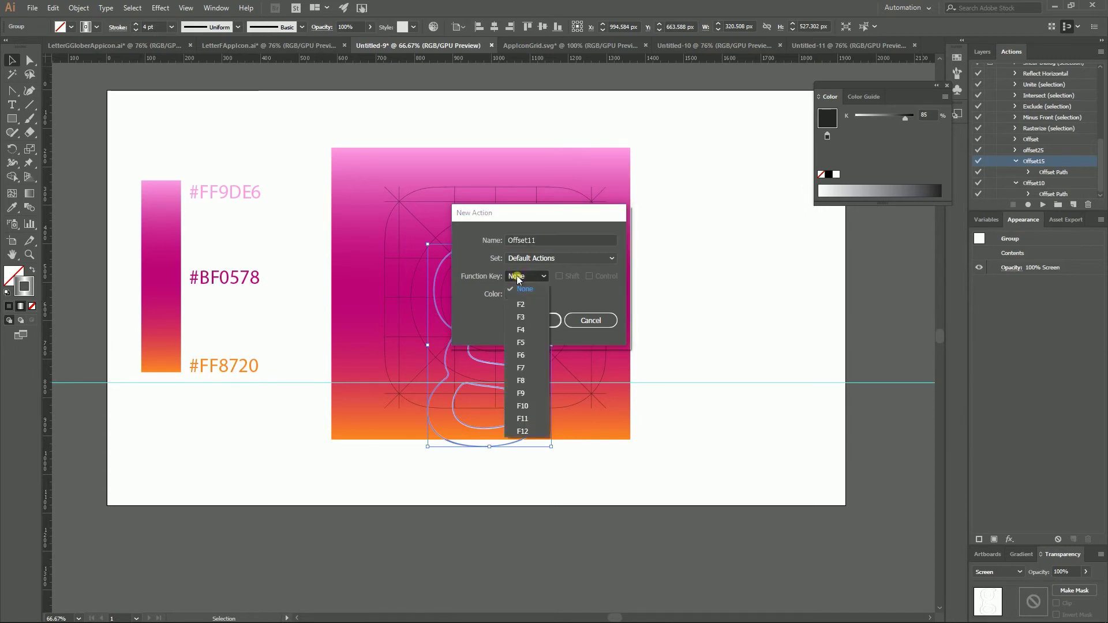
click(523, 355)
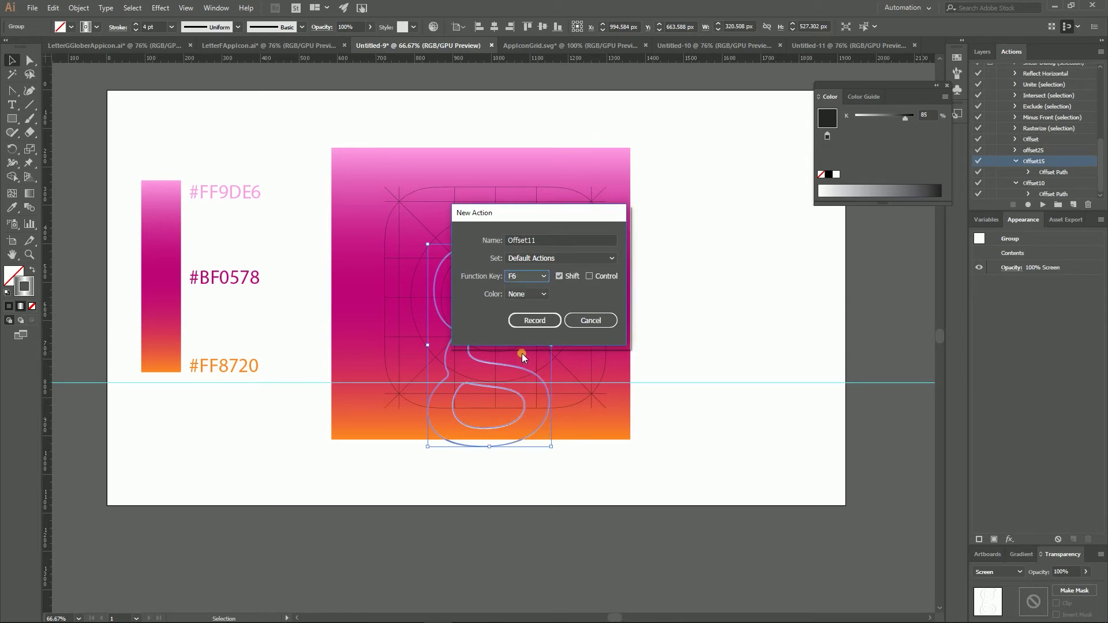
click(589, 276)
click(524, 321)
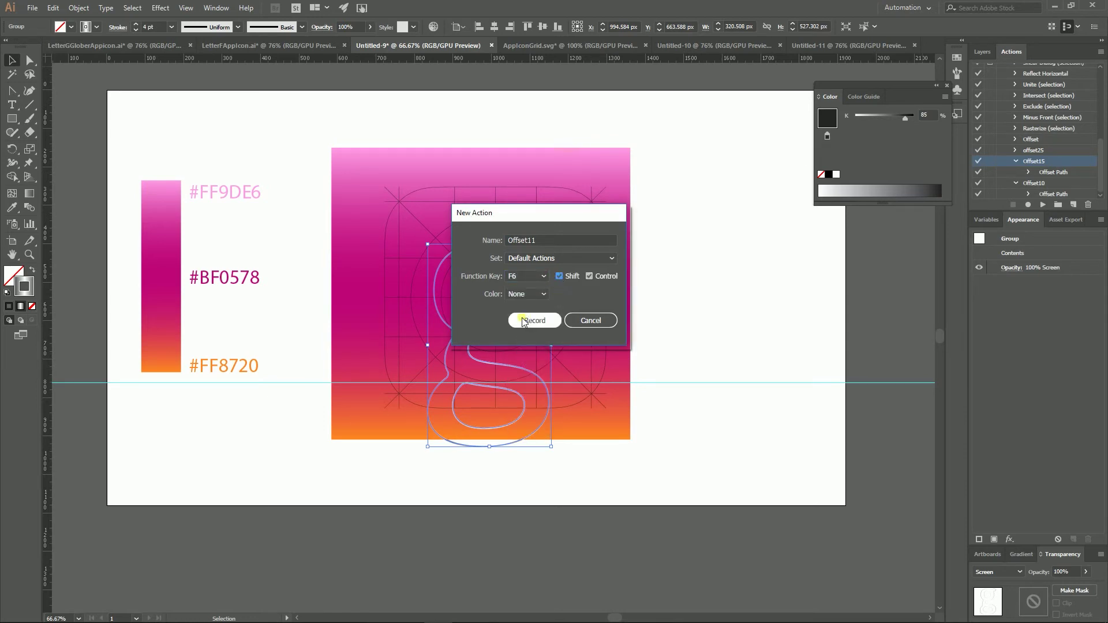
click(550, 289)
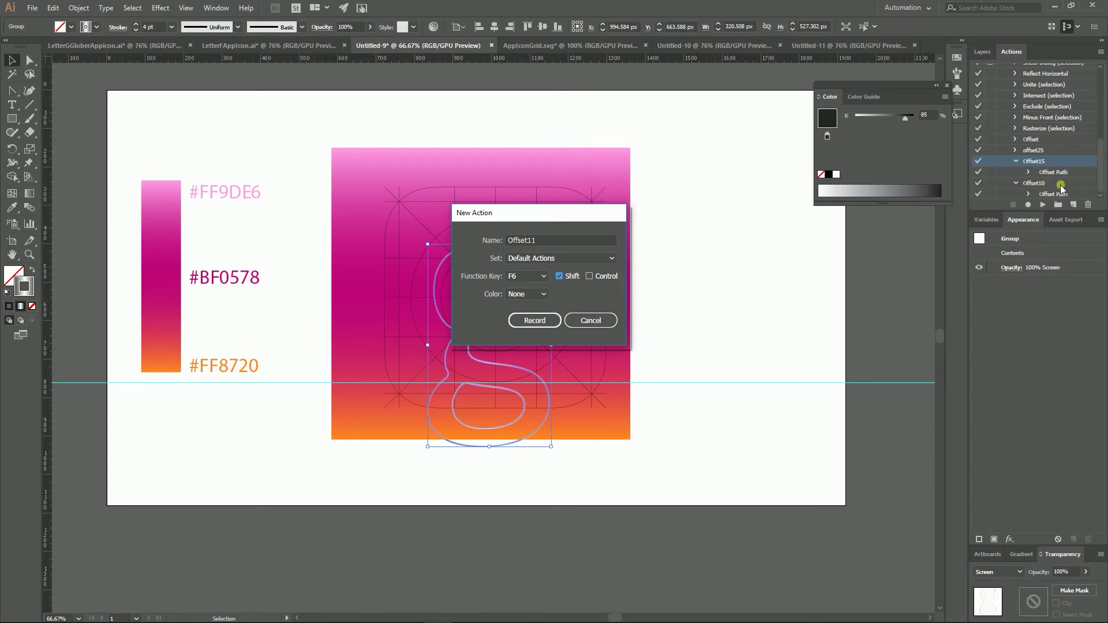
click(535, 277)
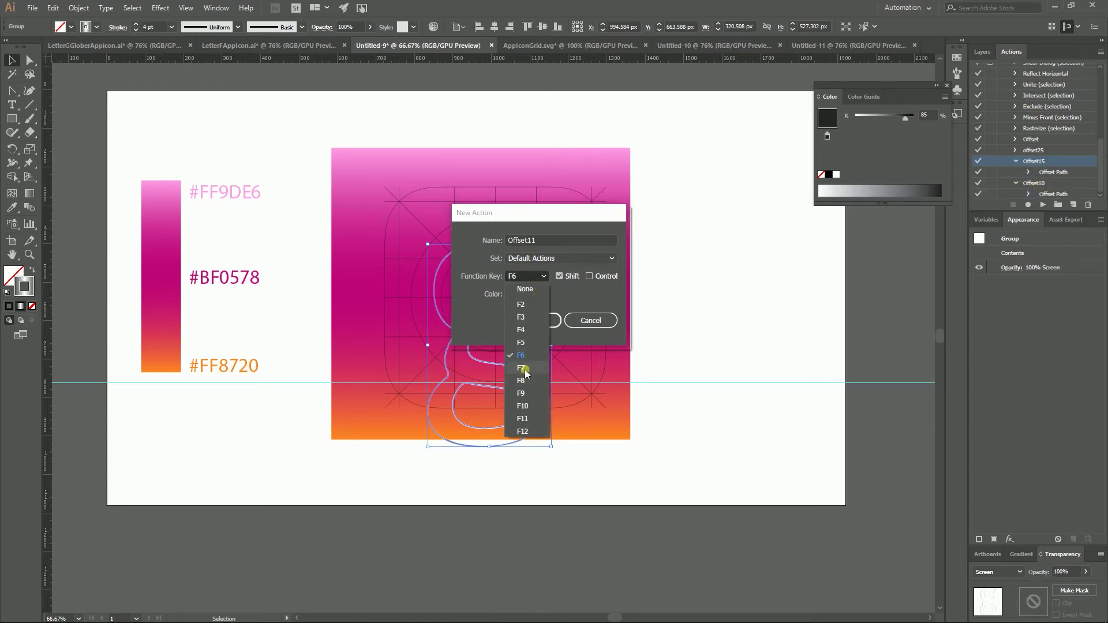
click(524, 370)
click(559, 276)
click(527, 321)
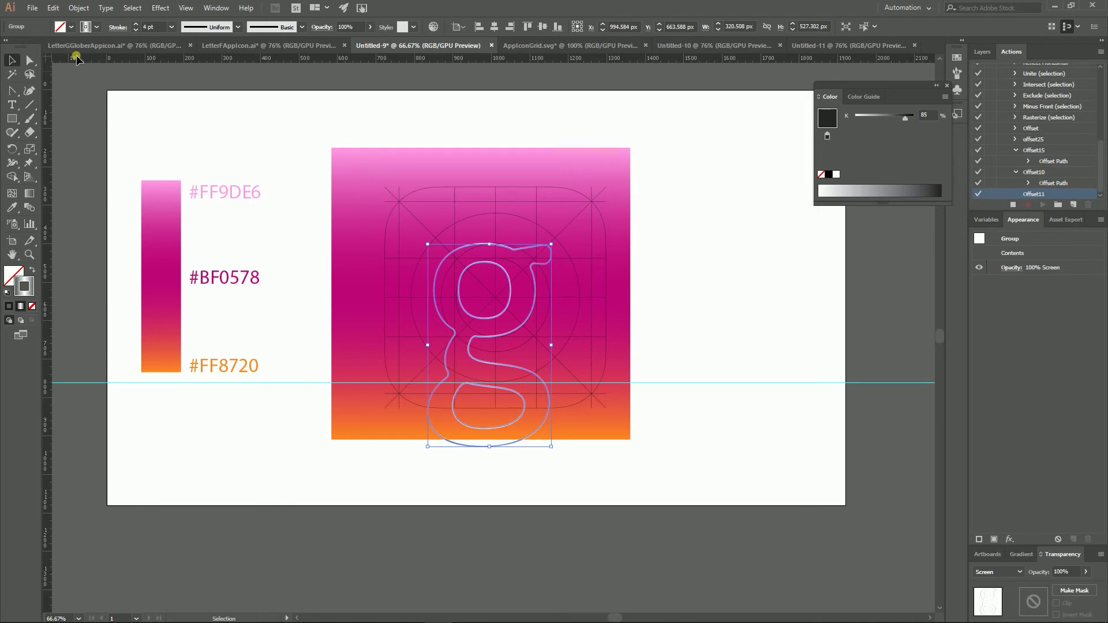
Step: Apply Offset Path to the letter g with a 10 px offset and miter joins, with the preview on
click(78, 7)
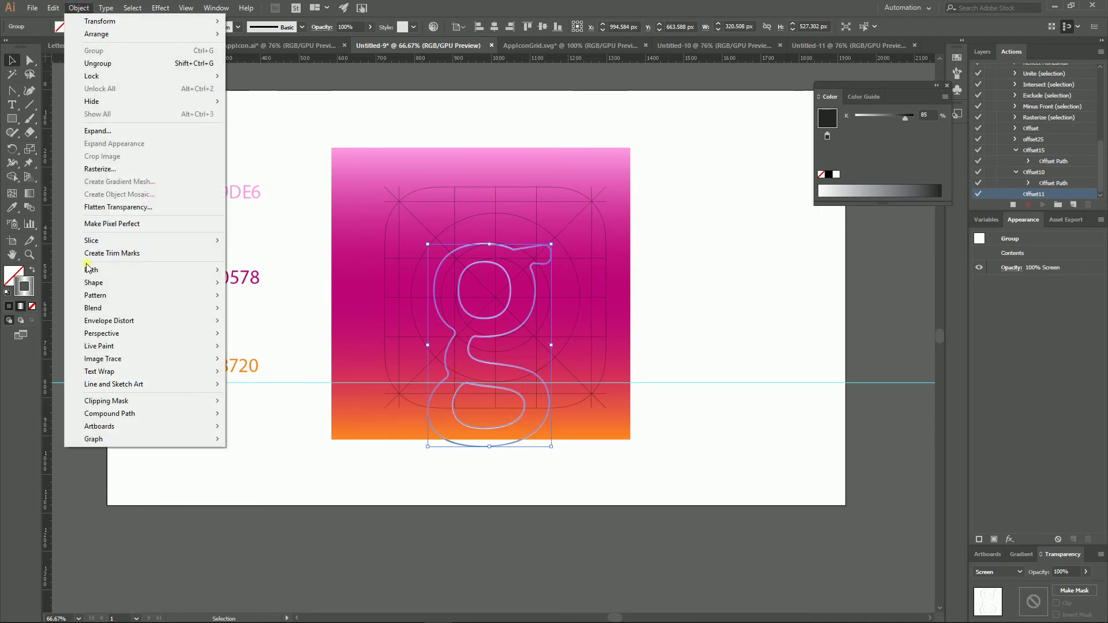
mouse_move(88, 268)
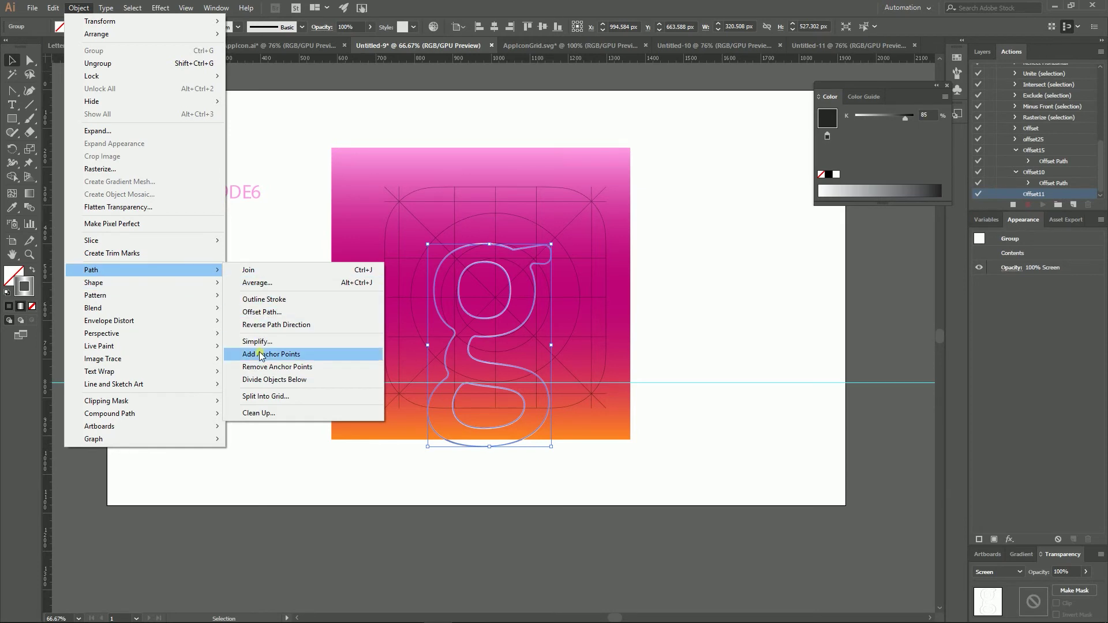
click(256, 312)
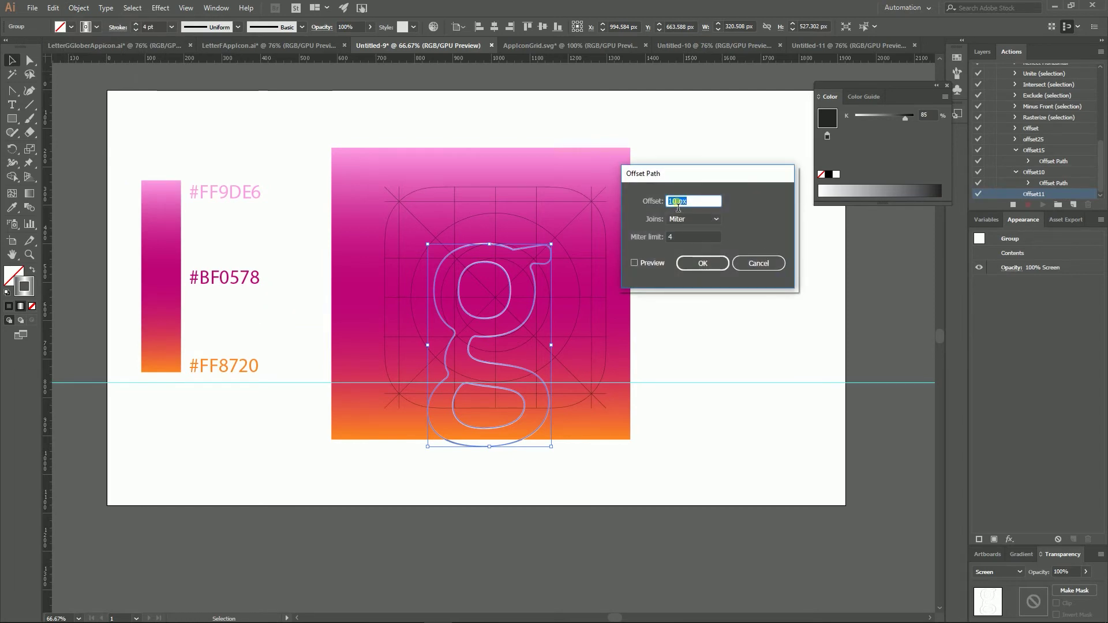
click(637, 262)
click(678, 202)
double_click(678, 202)
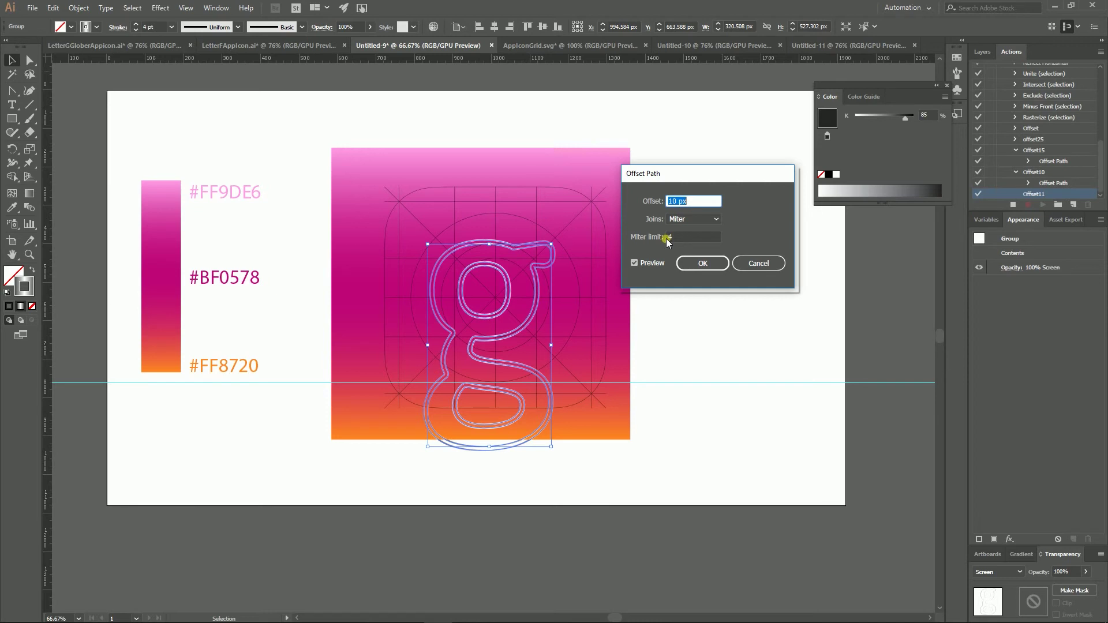
click(686, 264)
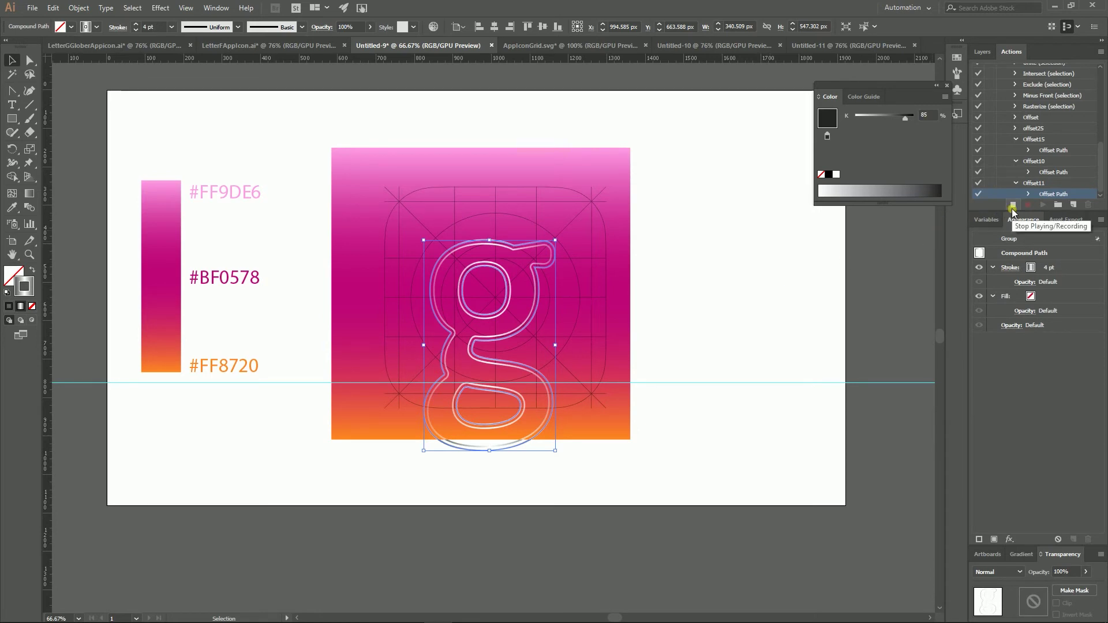
Step: Stop recording the Offset11 action
key(super+plus)
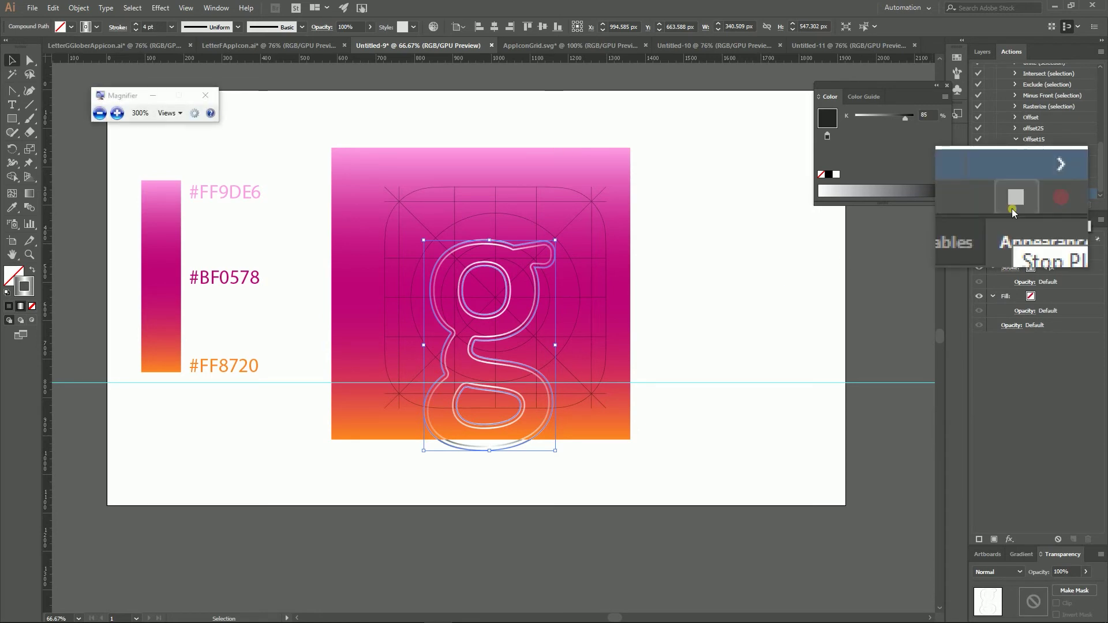
click(1013, 208)
key(super+Escape)
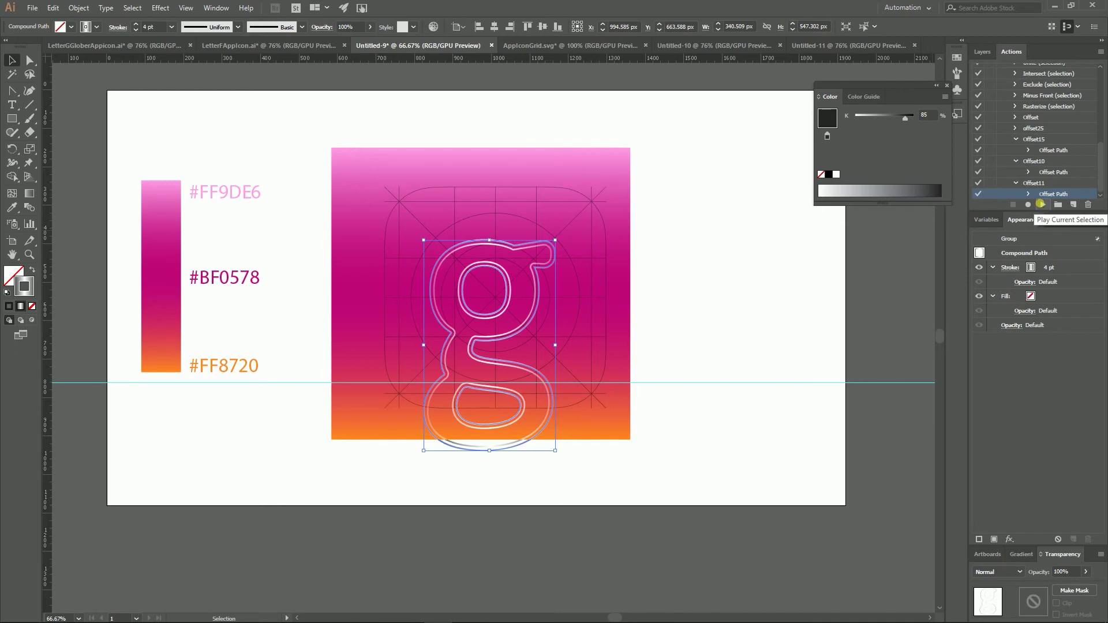
key(super+plus)
key(super+Escape)
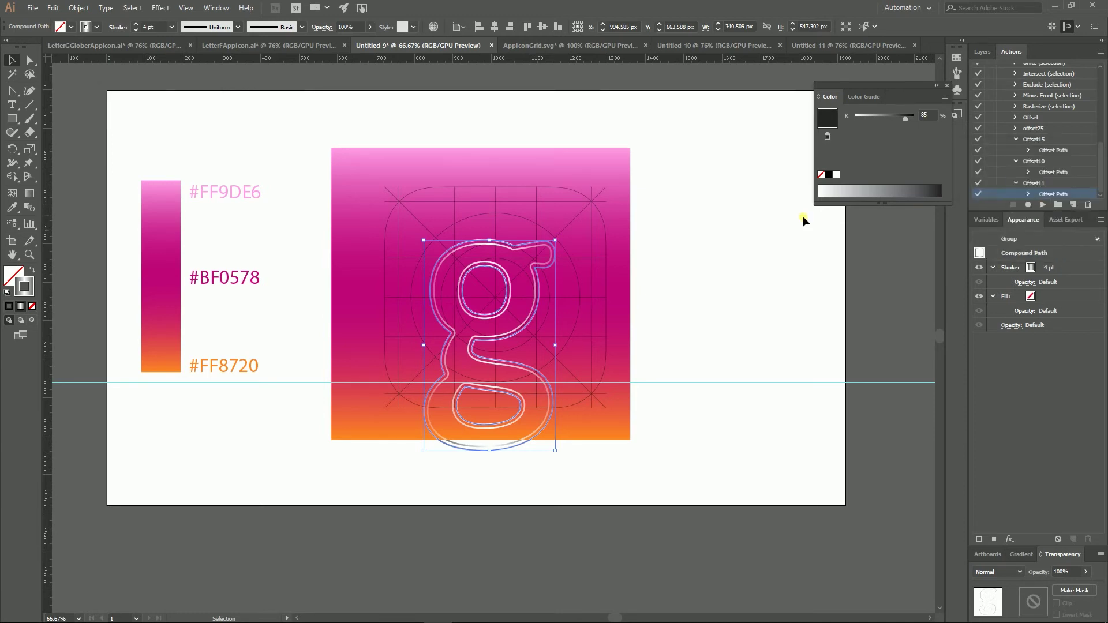
Step: Replay the Offset11 action about 39 times until the concentric outlines of the g extend well past the gradient square
key(F11)
key(F11)
key(F11)
key(F11)
key(F11)
key(F11)
key(F11)
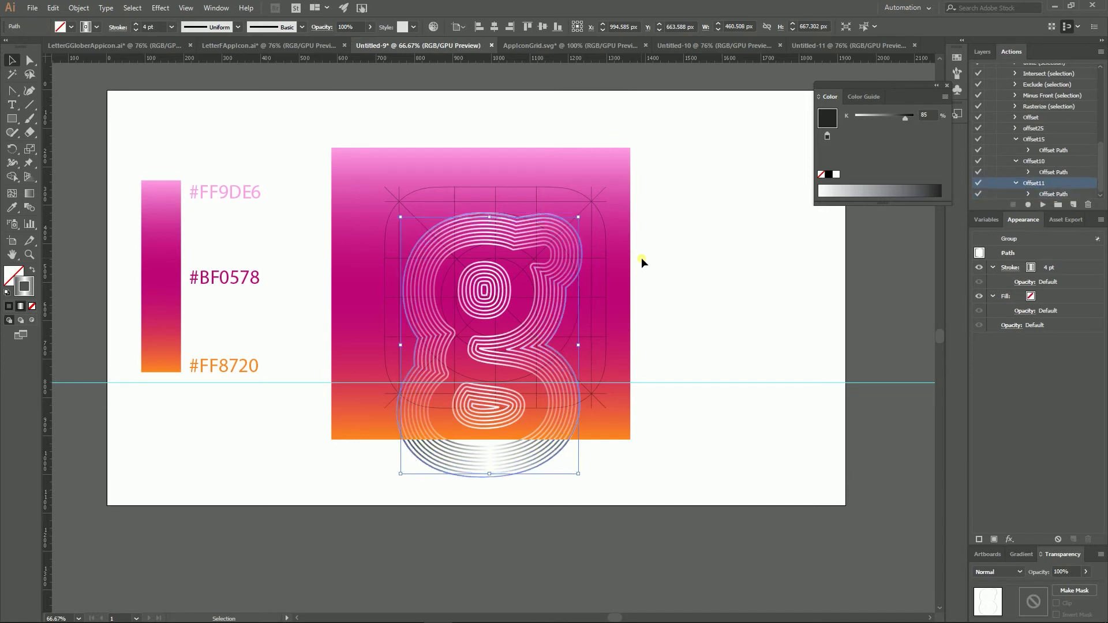
key(F11)
key(F11)
key(F11)
key(F11)
key(F11)
key(F11)
key(F11)
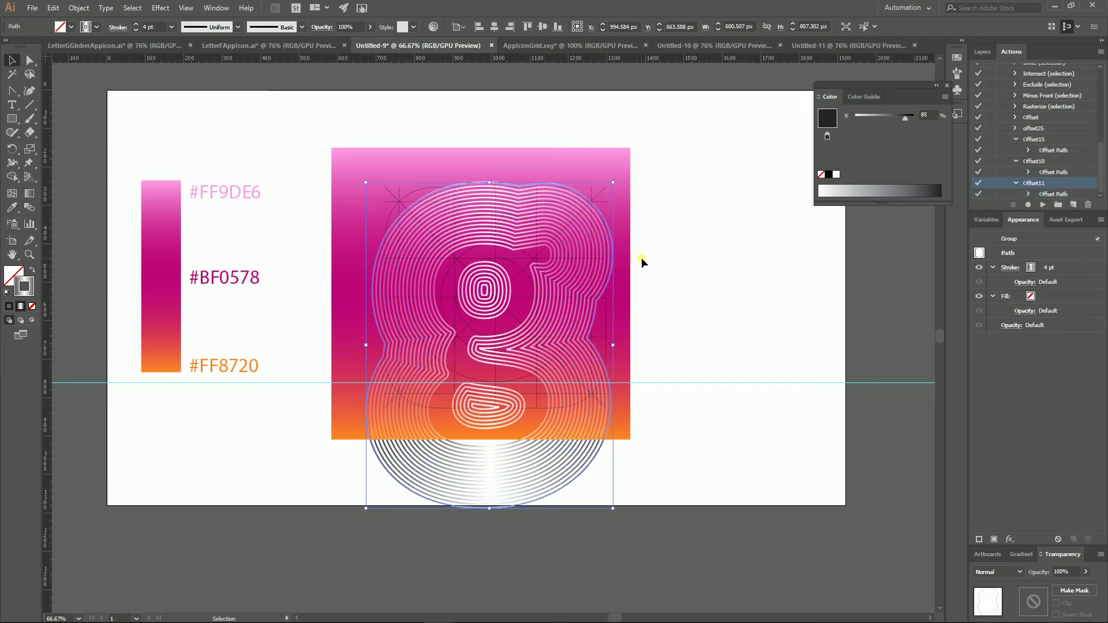
key(F11)
key(F11)
key(F11)
key(F11)
key(F11)
key(F11)
key(F11)
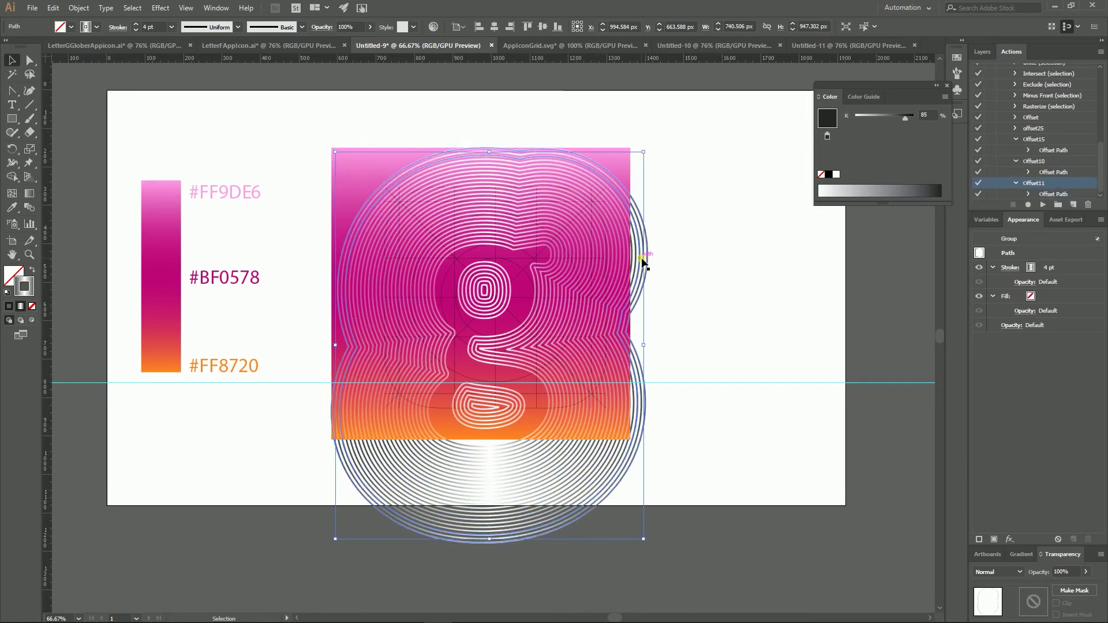
key(F11)
key(F11)
key(F11)
key(F11)
key(F11)
key(F11)
key(F11)
key(F11)
key(F11)
key(F11)
key(F11)
key(F11)
key(F11)
key(F11)
key(F11)
key(F11)
key(F11)
key(F11)
key(F11)
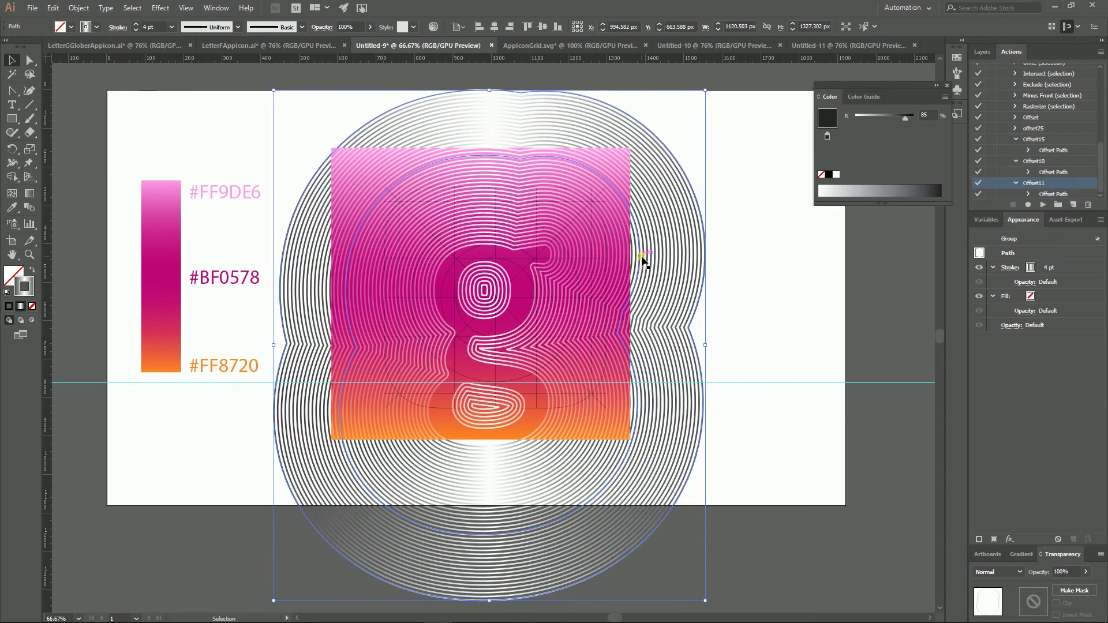
Step: Delete the reference gradient bar and its three hex color labels beside the icon
click(765, 231)
click(996, 55)
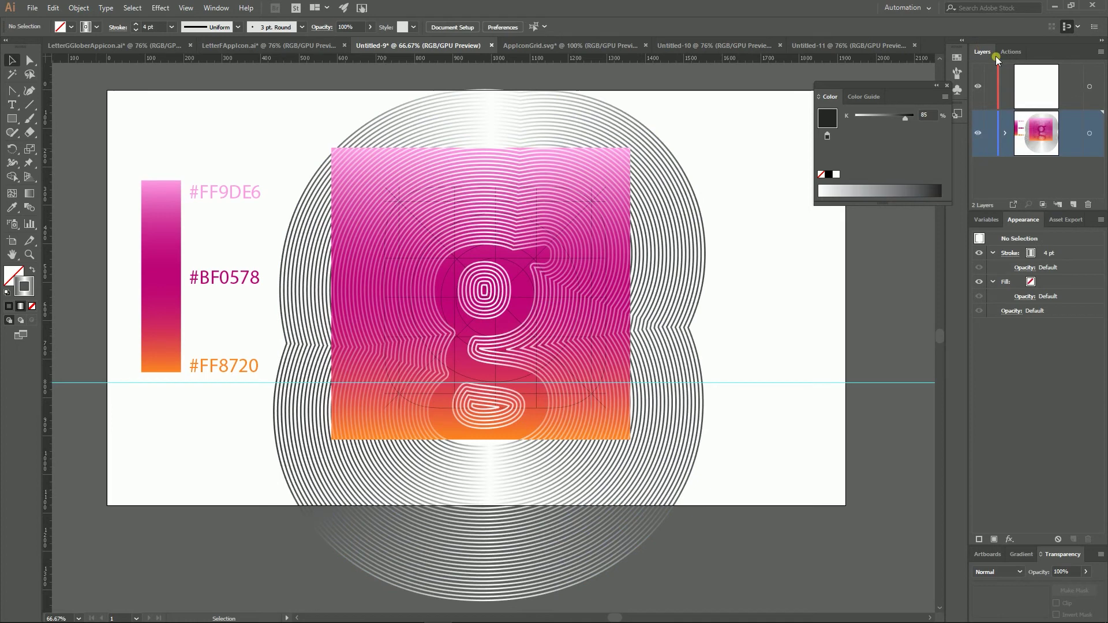
click(1005, 135)
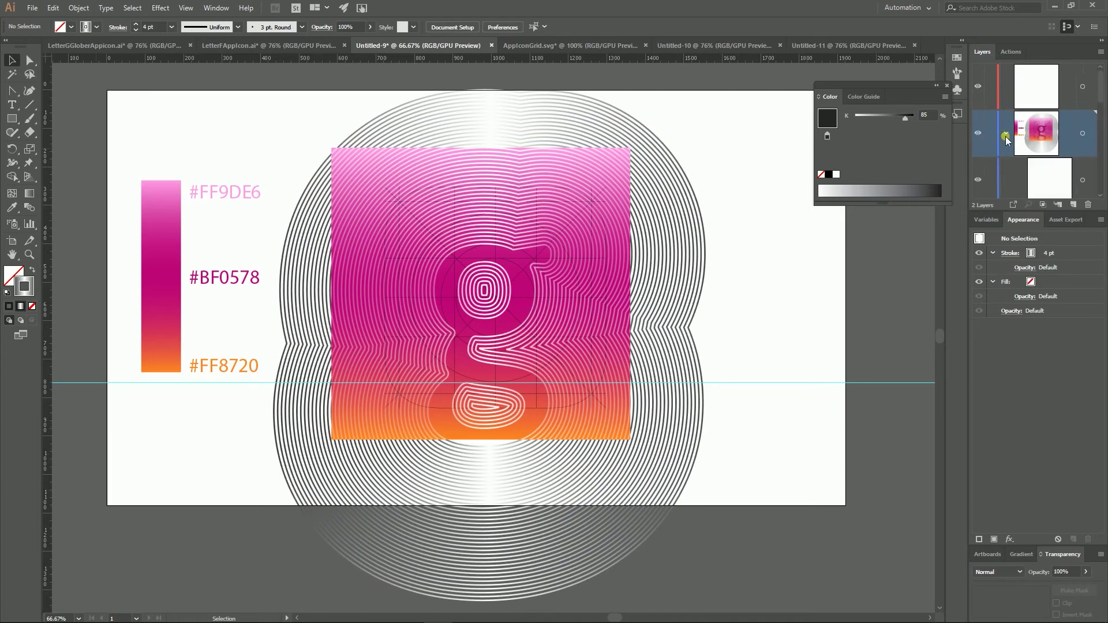
drag(157, 143, 251, 378)
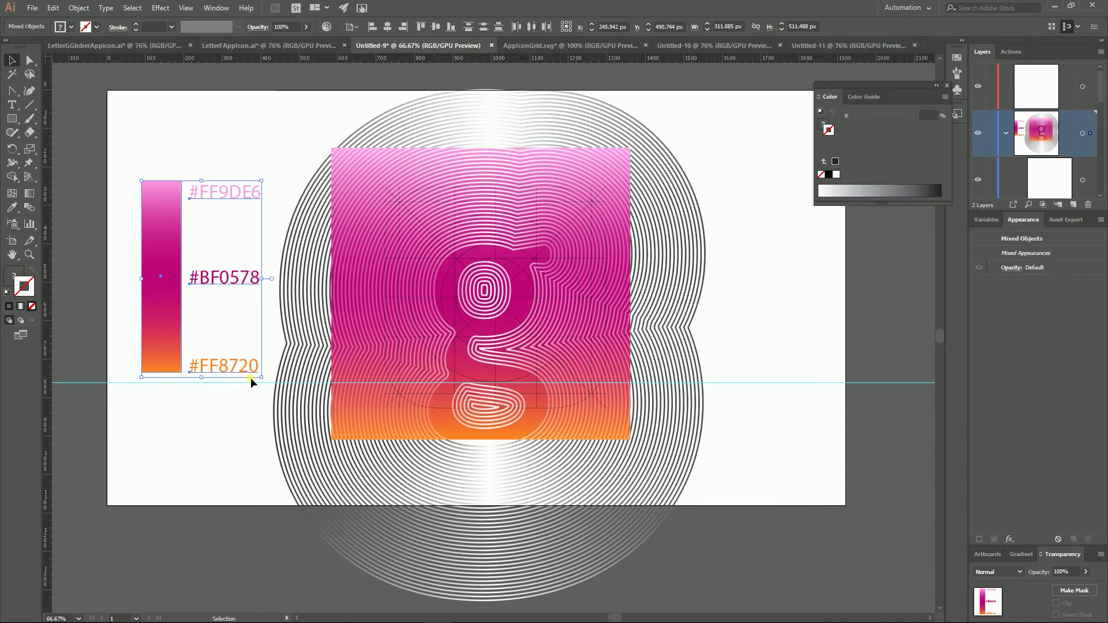
key(Delete)
Step: Bring the unstroked rounded-square path forward to the top of its layer, above the g outlines
scroll(1081, 155, down, 2)
click(1084, 81)
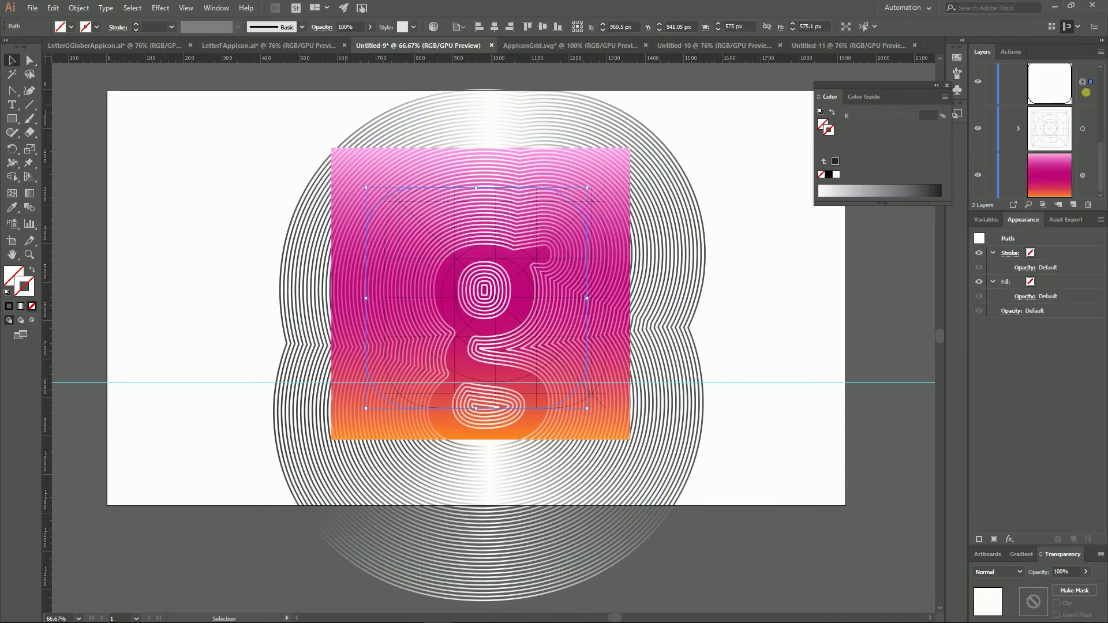
scroll(1077, 123, up, 1)
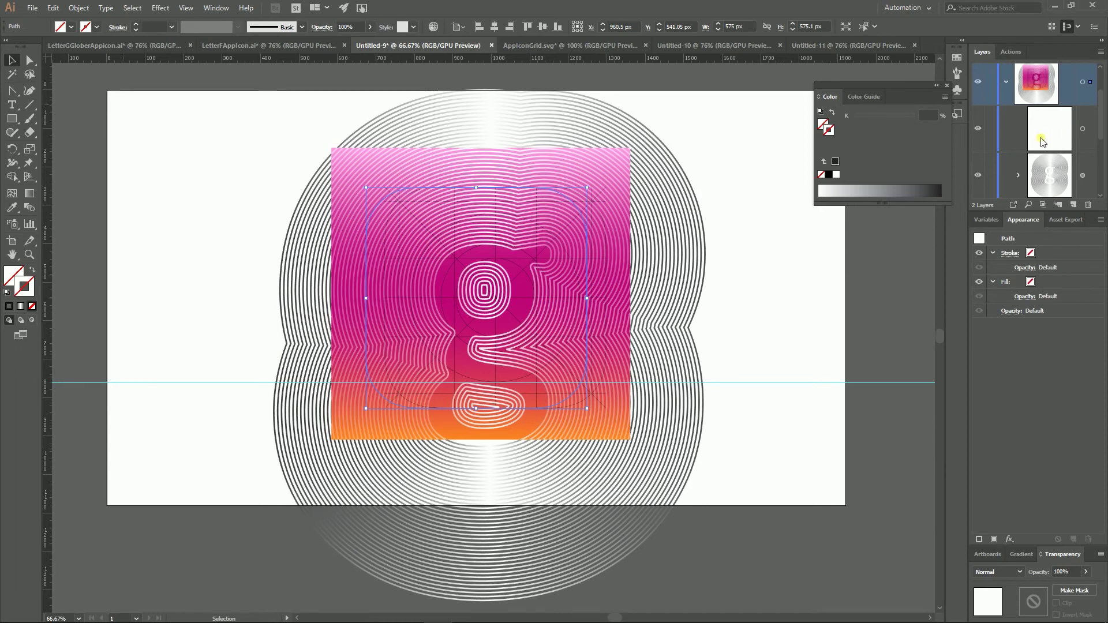
double_click(1019, 220)
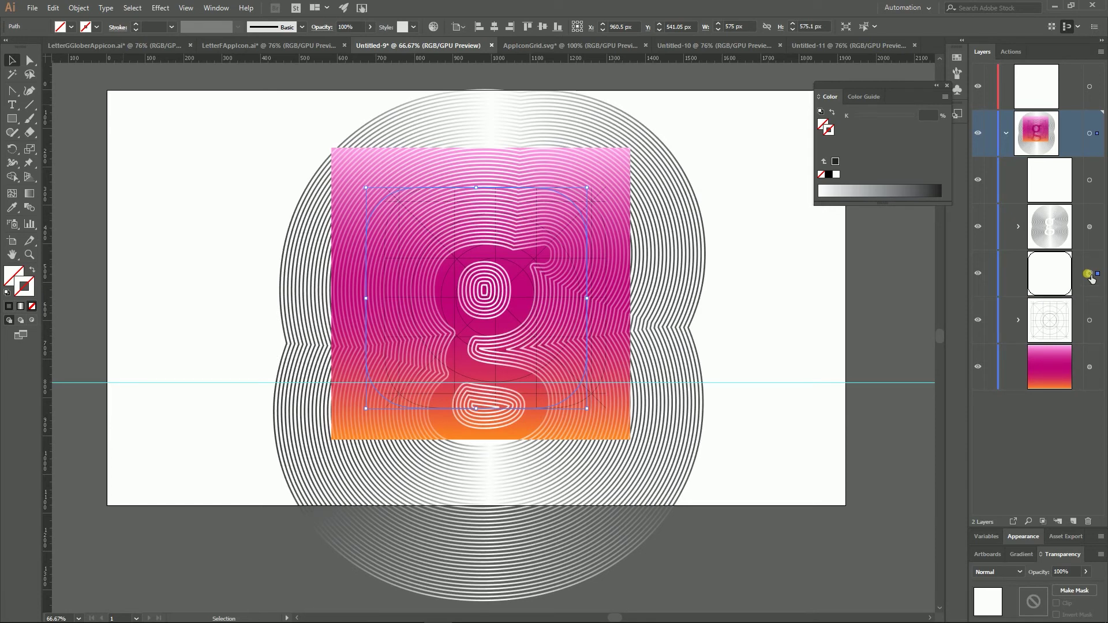
key(ctrl+])
key(ctrl+])
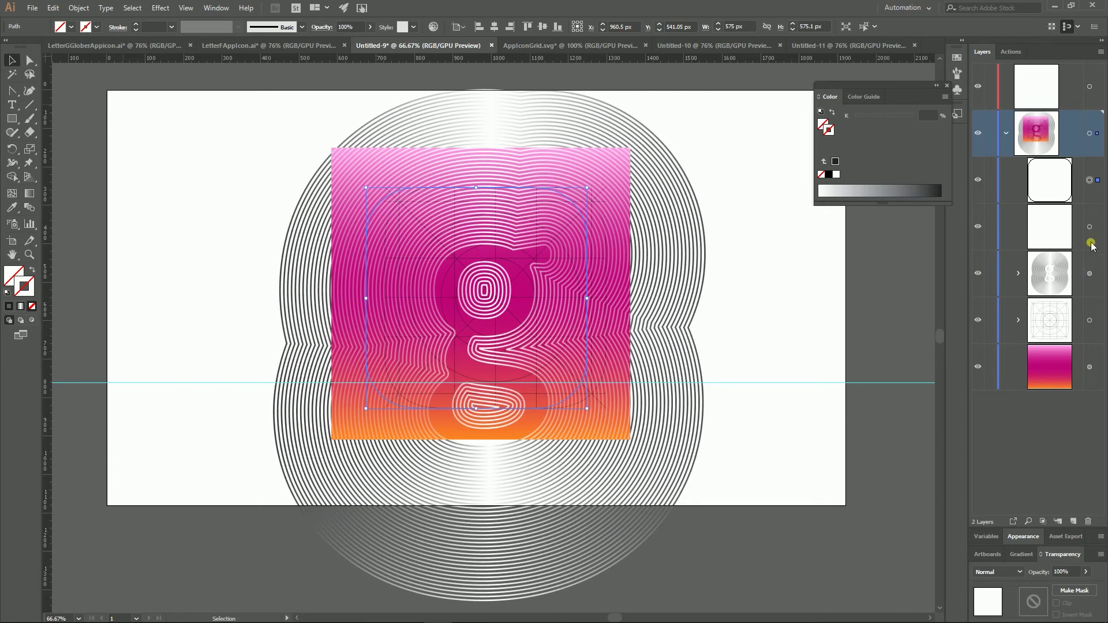
Step: Clip the g outlines and the gradient square with the rounded-square path as a clipping mask
click(1090, 273)
key(a)
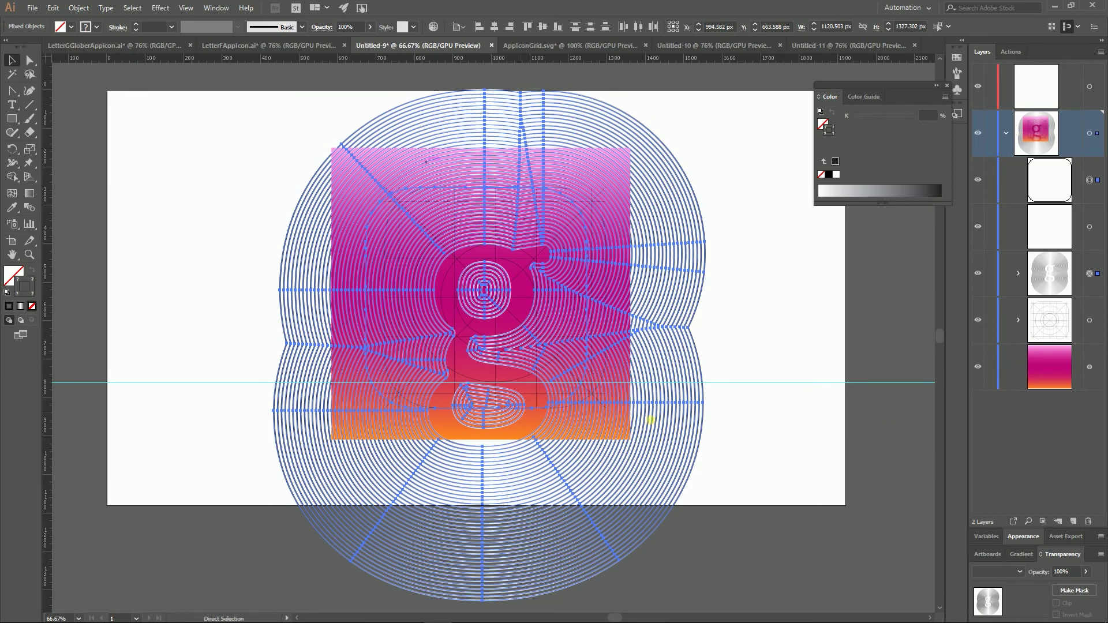
shift+click(1091, 370)
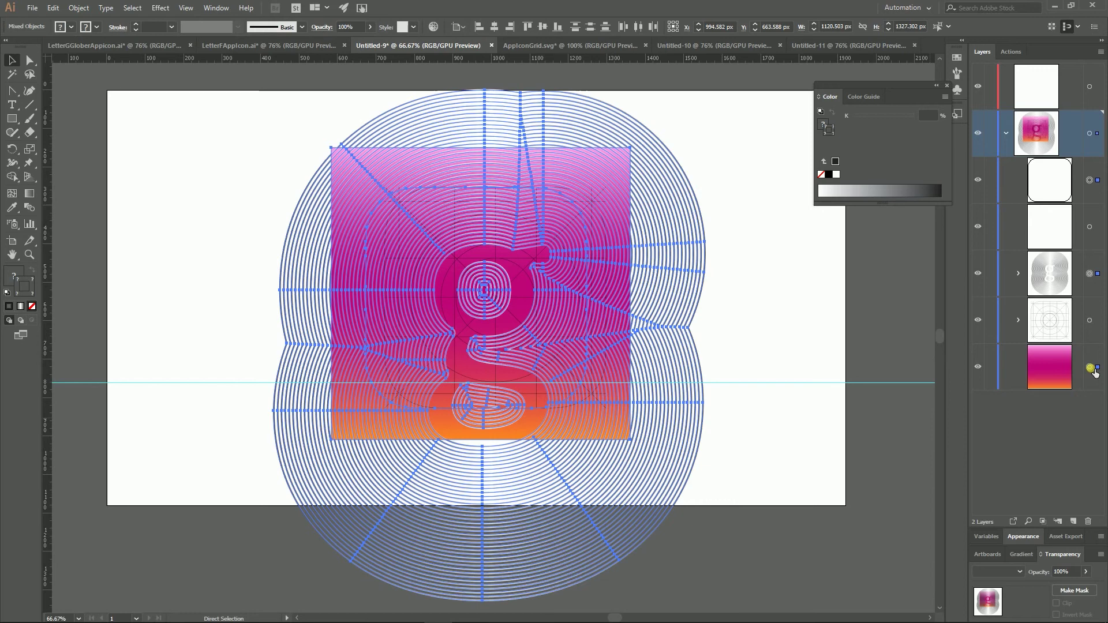
key(v)
right_click(511, 288)
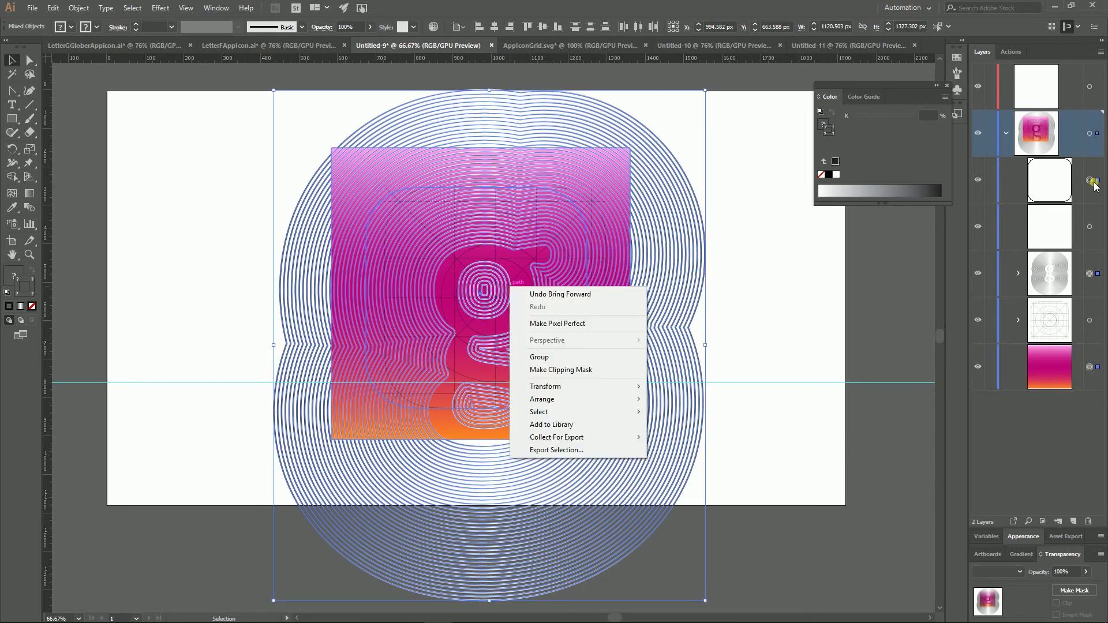
click(555, 370)
Step: Remove the construction grid and guide from behind the clipped icon, leaving the icon alone slightly left of the artboard's center
drag(518, 309, 277, 304)
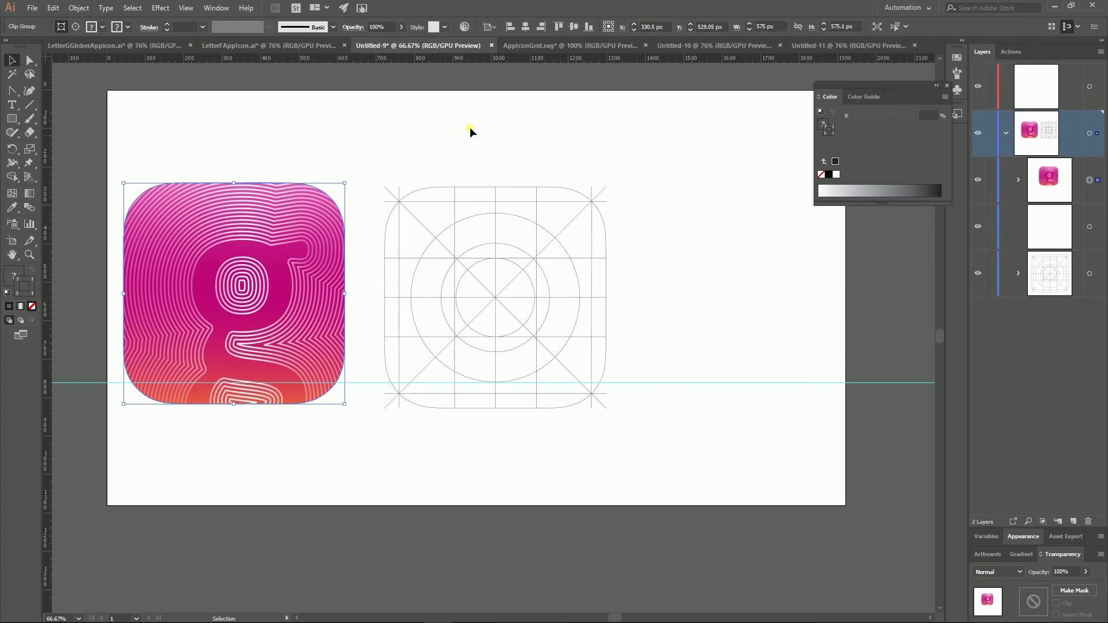
drag(367, 120, 646, 453)
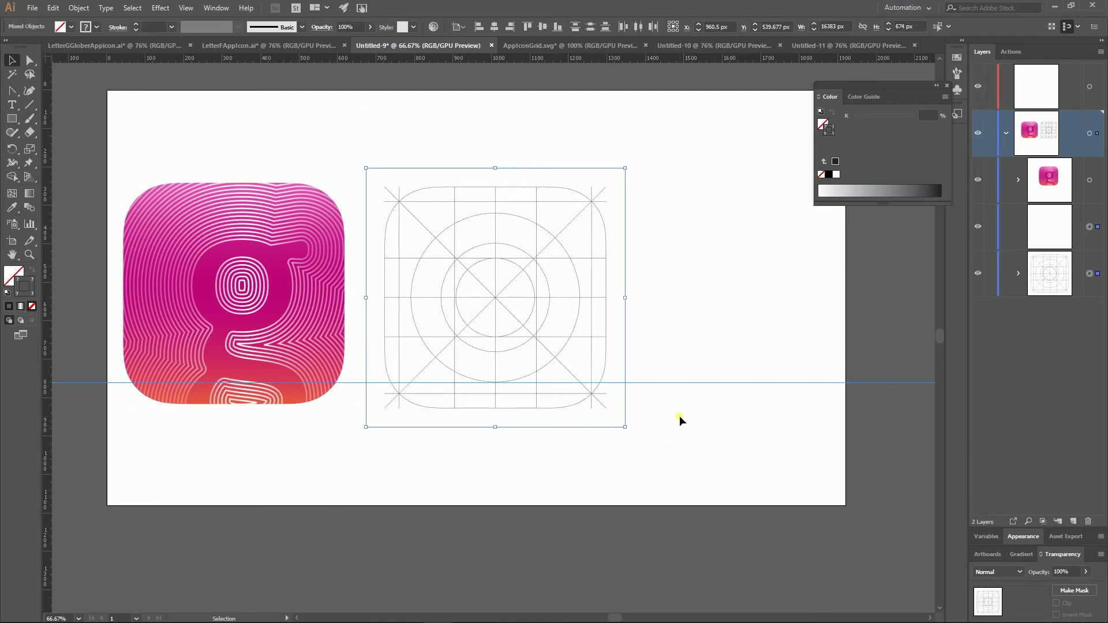
key(Delete)
drag(285, 223, 453, 223)
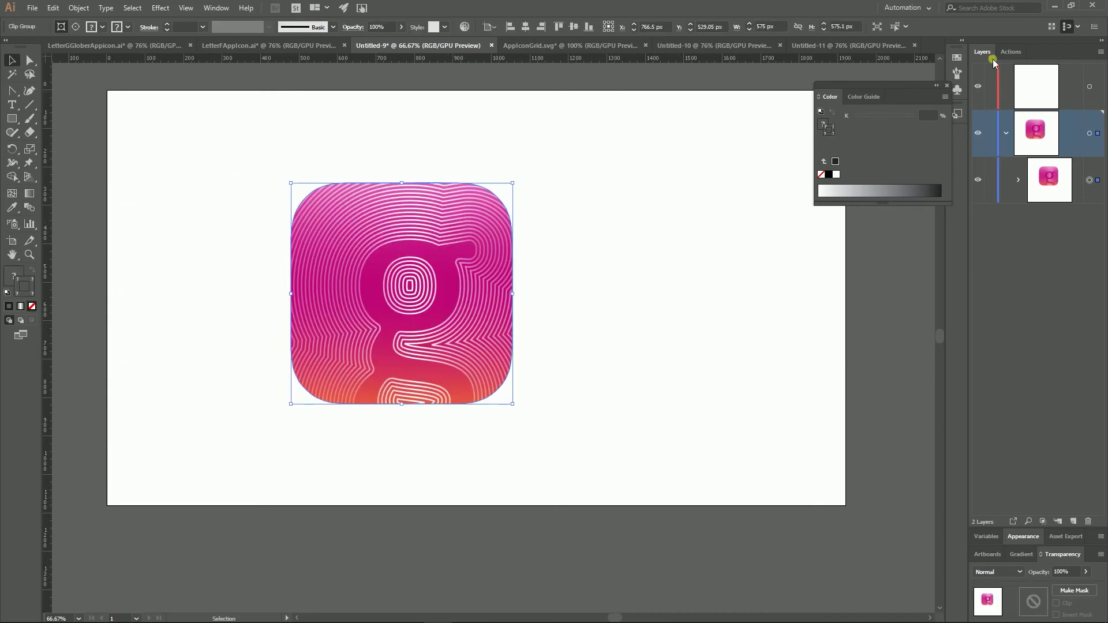
Step: Delete the Offset10 action from the Default Actions set
click(1012, 52)
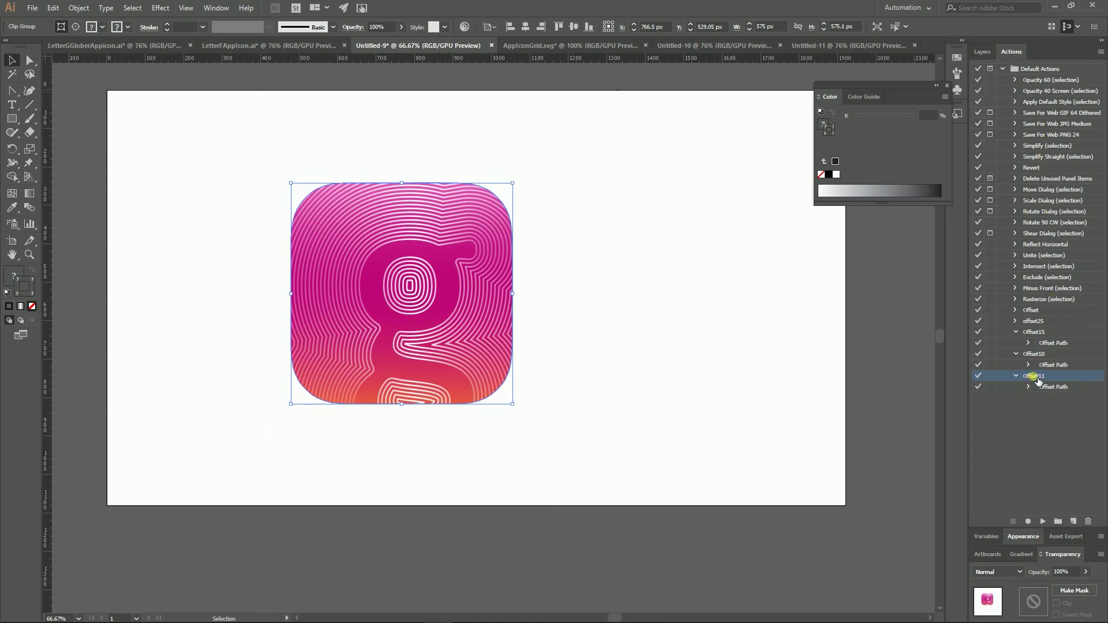
click(1054, 353)
click(1087, 521)
Step: Add a letter f in Glober SemiBold on the empty area beside the icon and enlarge it to about 358 pt
click(546, 333)
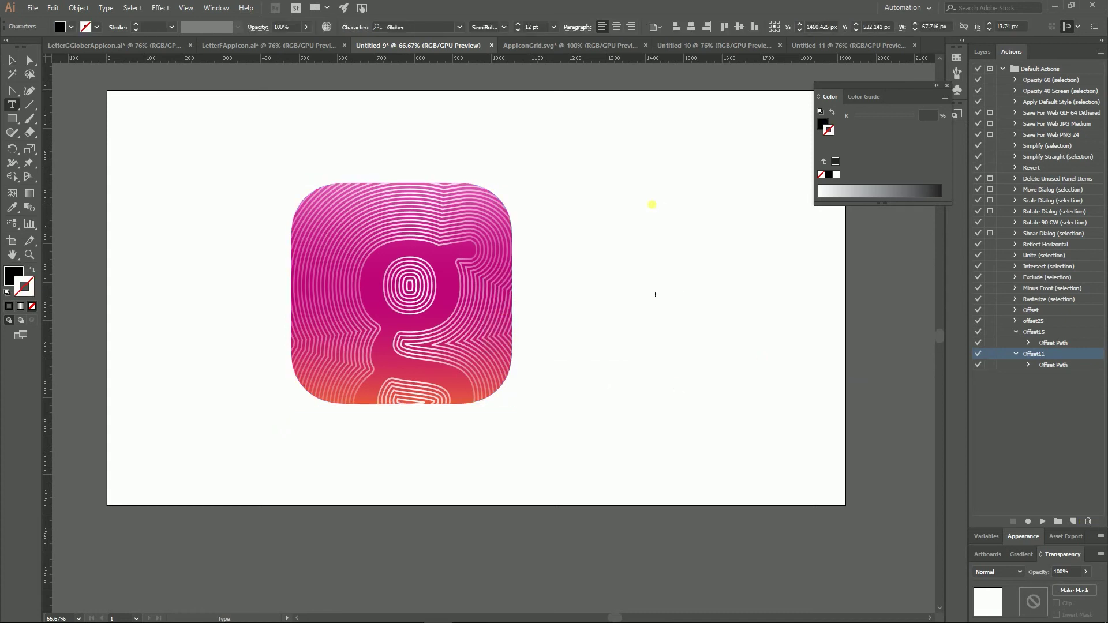
text(G)
key(BackSpace)
text(f)
key(Escape)
drag(659, 291, 799, 131)
drag(655, 268, 656, 317)
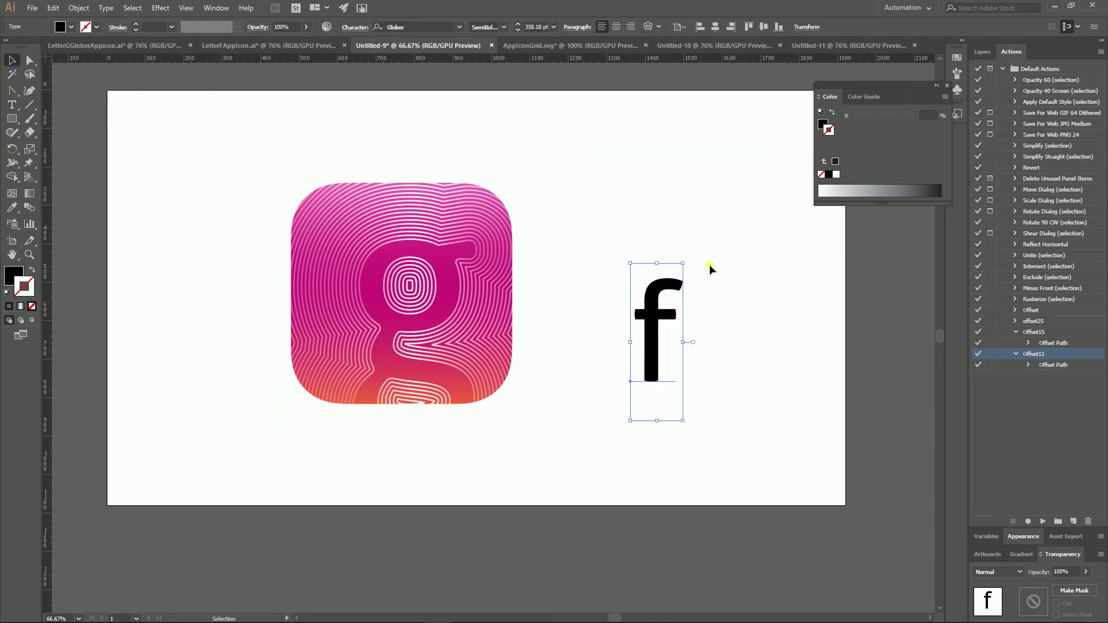
Step: Convert the letter f to outlines and swap its fill and stroke so it has only a black stroke
key(ctrl)
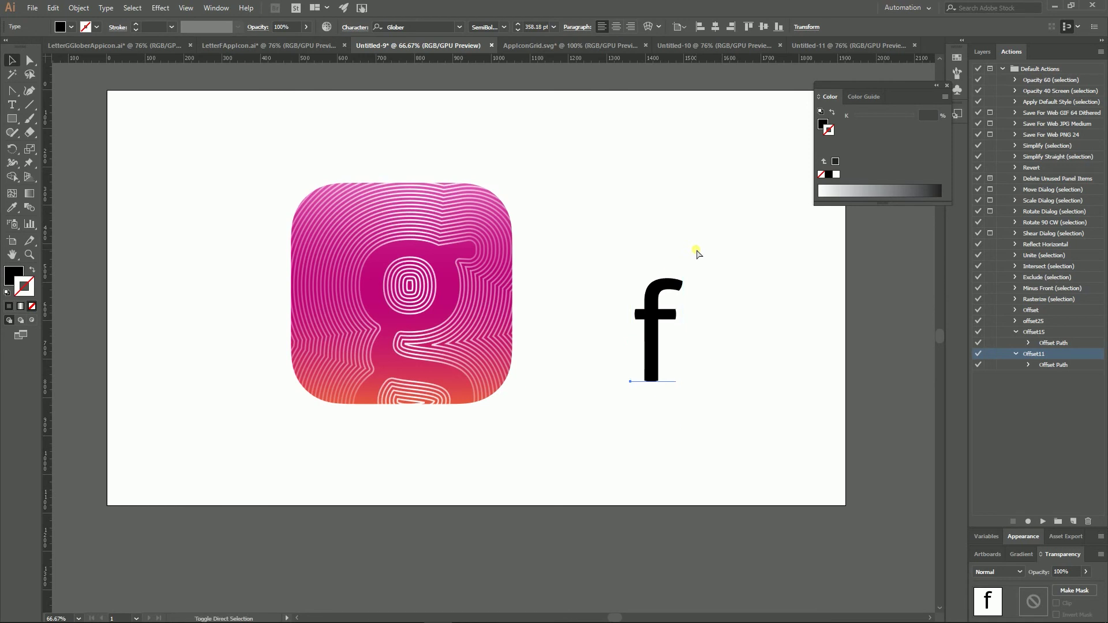
key(ctrl+shift+o)
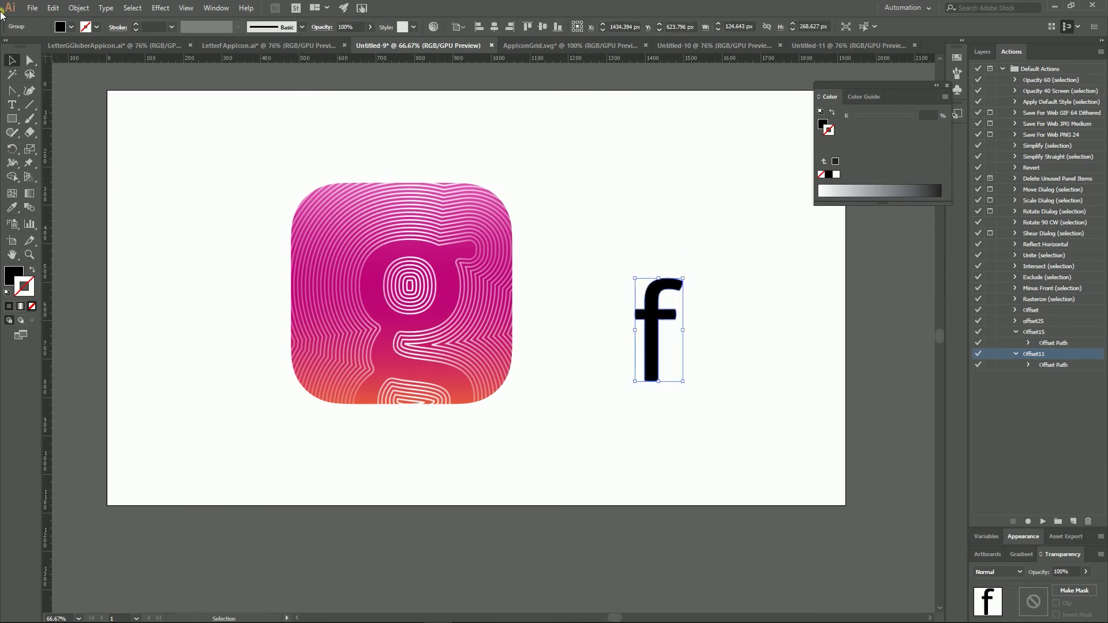
click(33, 269)
Step: Replay the Offset11 action on the outlined f about 23 times to surround it with concentric outlines reaching the icon's edge
key(F11)
key(F11)
key(F11)
key(F11)
key(F11)
key(F11)
key(F11)
key(F11)
key(F11)
key(F11)
key(F11)
key(F11)
key(F11)
key(F11)
key(F11)
key(F11)
key(F11)
key(F11)
key(F11)
key(F11)
key(F11)
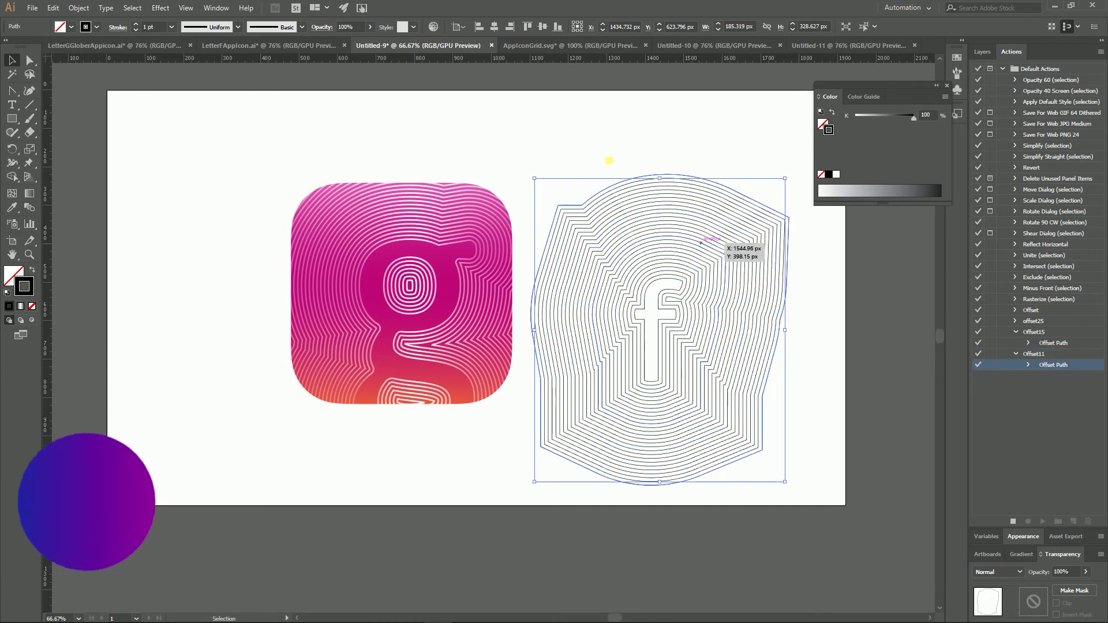
key(F11)
key(F11)
Step: Delete the letter f and all its offset outlines beside the icon
click(595, 140)
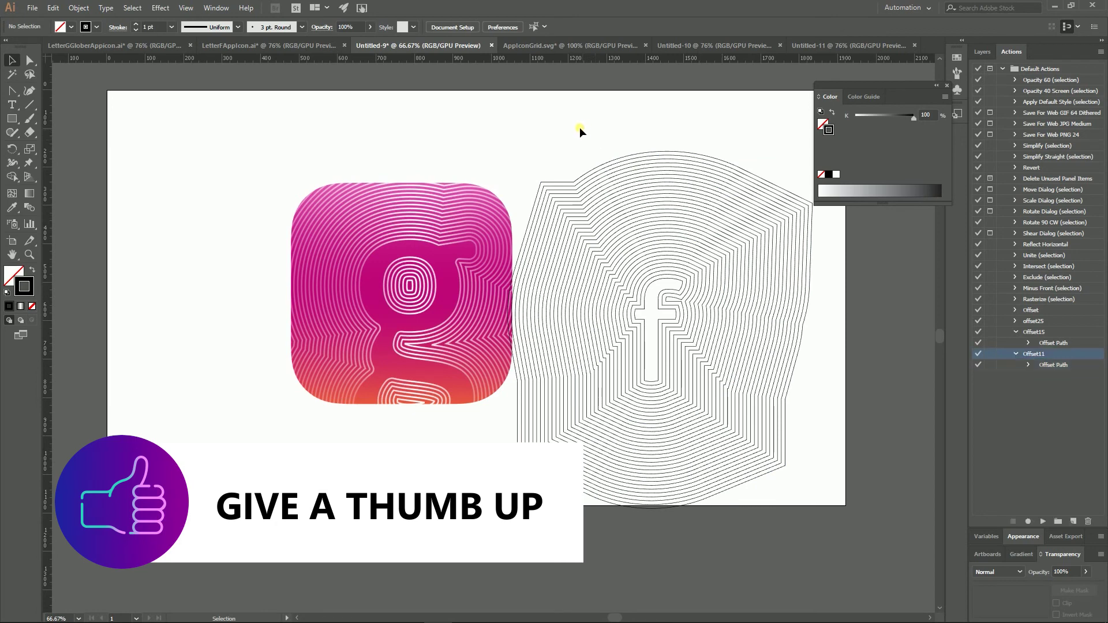
drag(570, 122, 737, 559)
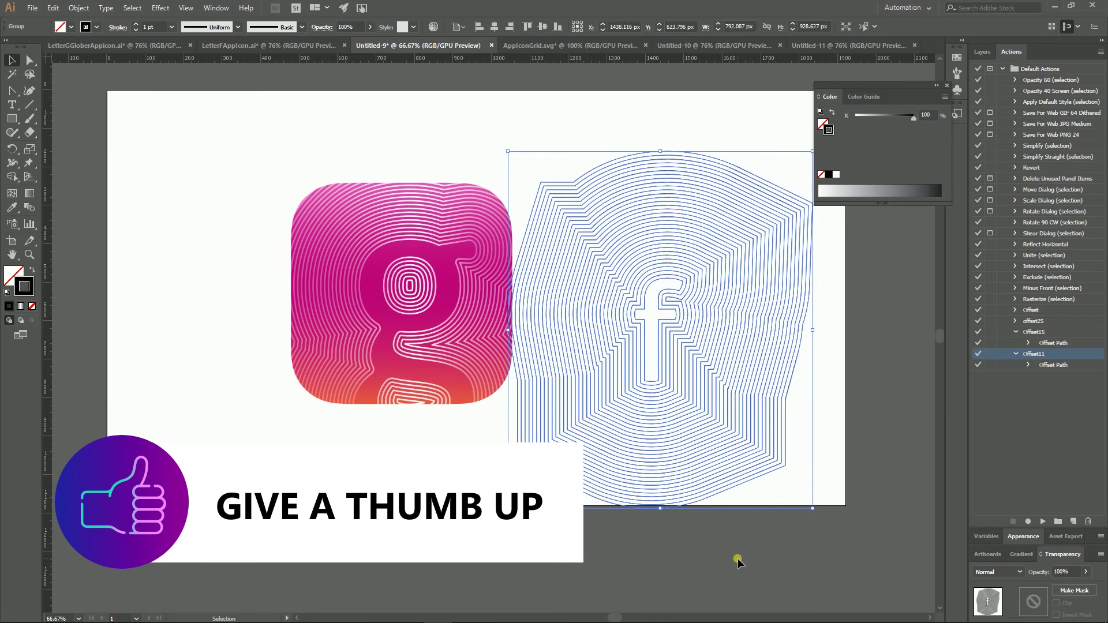
key(Delete)
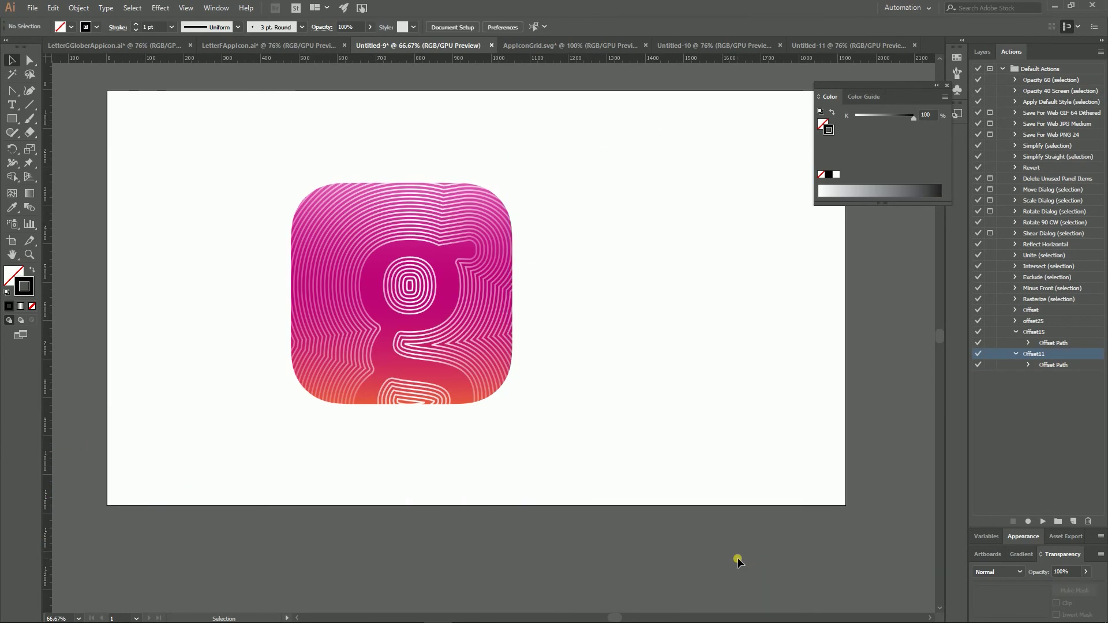